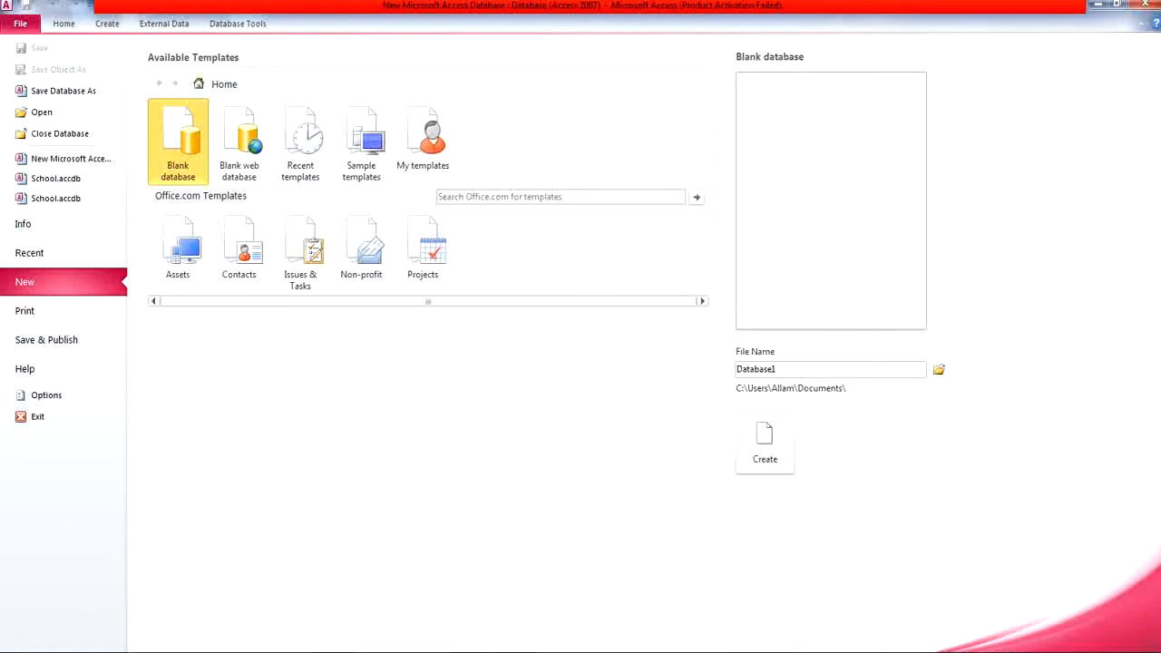
Step: Search the Start menu for 'aCCESS', then close the search to reveal the desktop
left_click(18, 640)
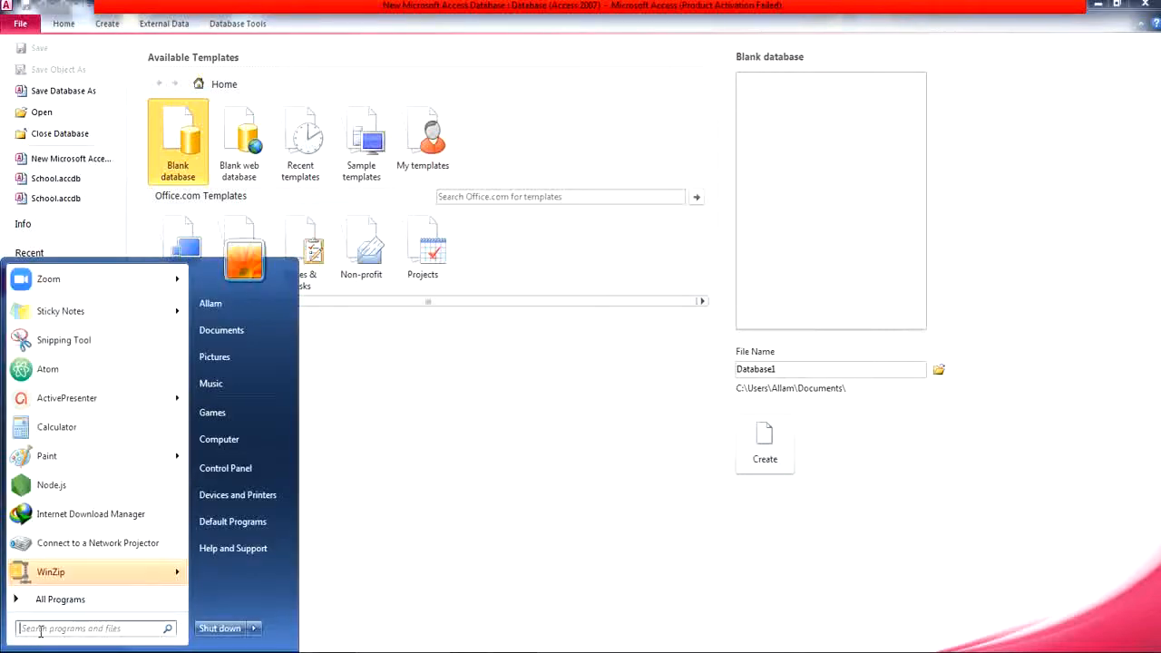
type("aCCESS")
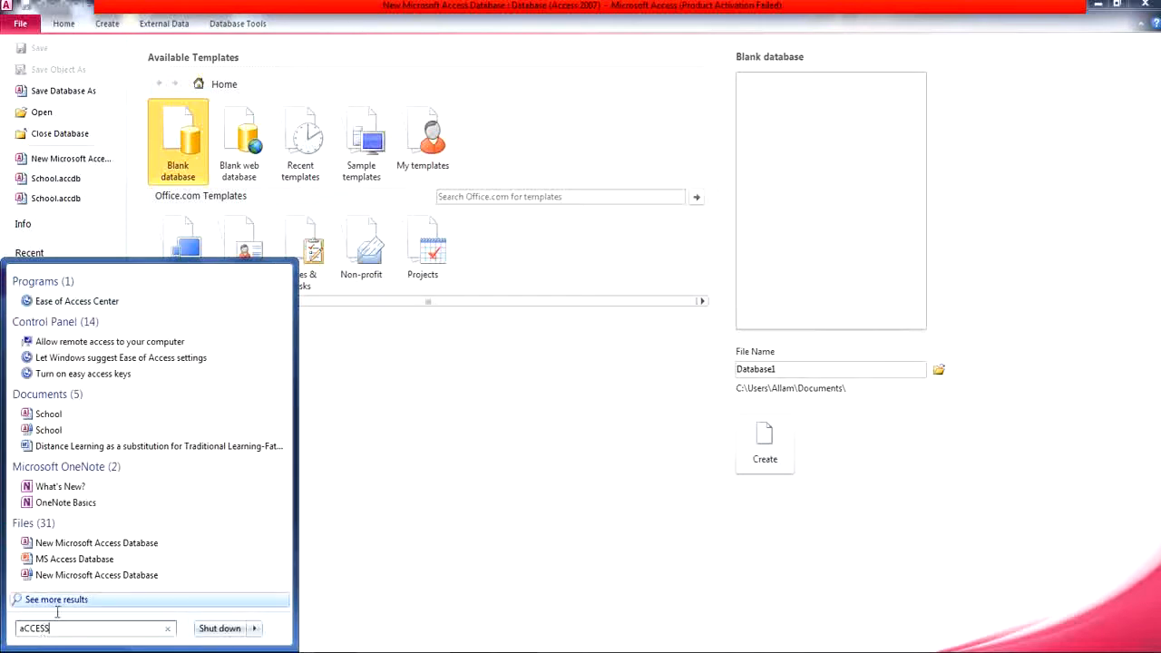
left_click(344, 547)
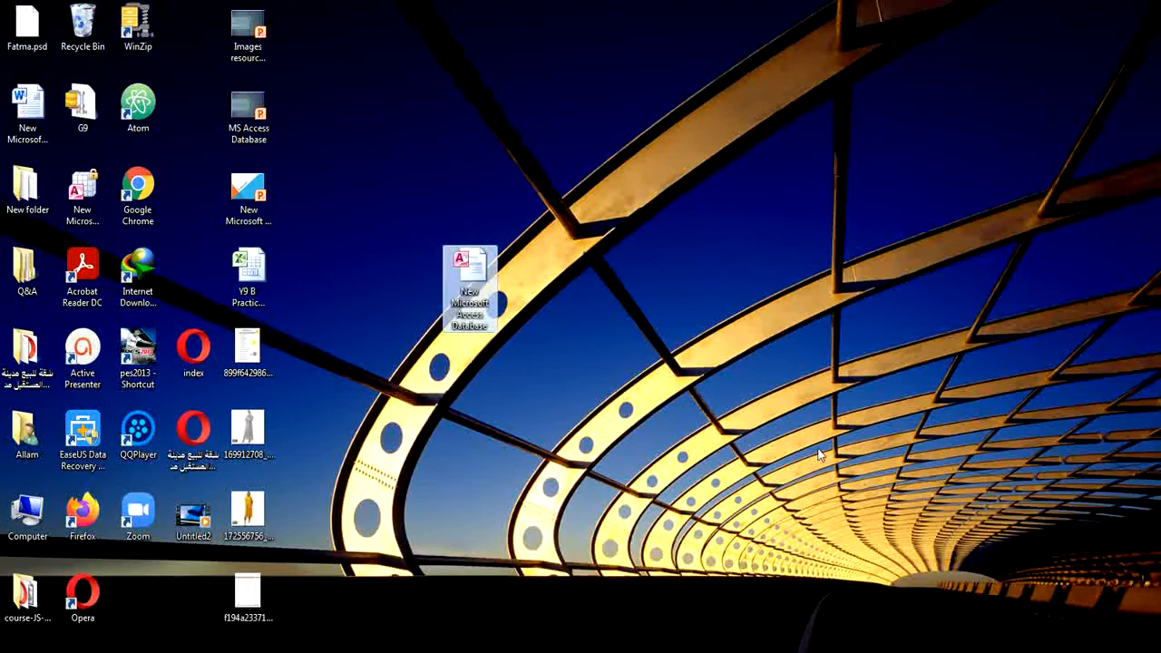
Step: Create a new Microsoft Access Database file on the desktop
right_click(820, 451)
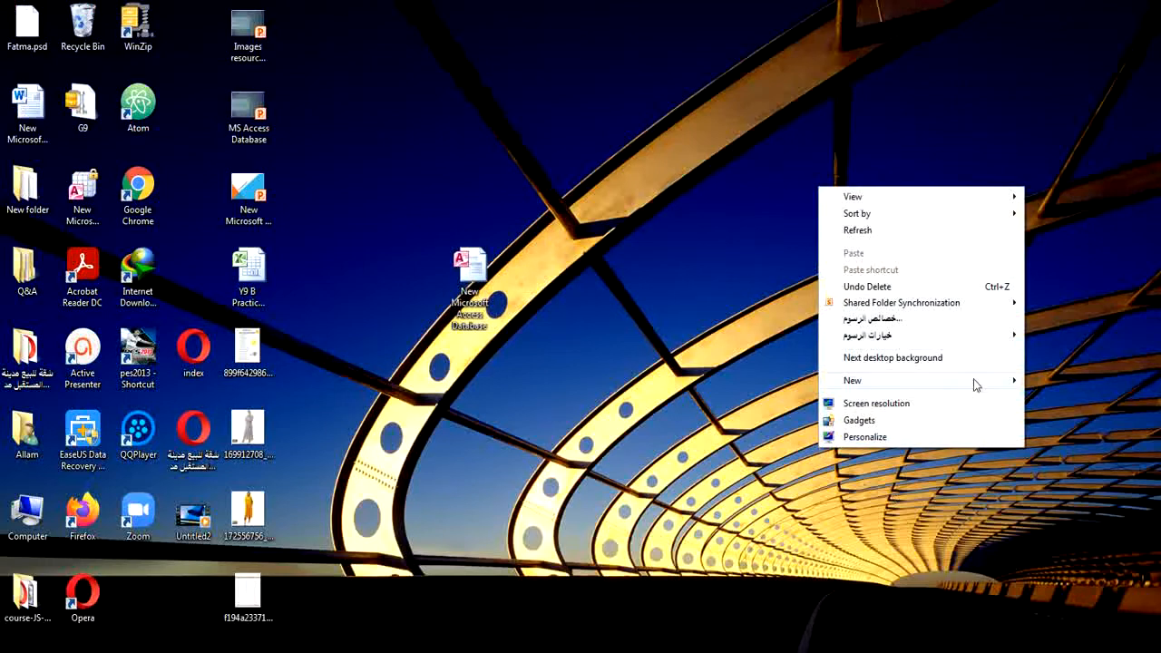
mouse_move(975, 385)
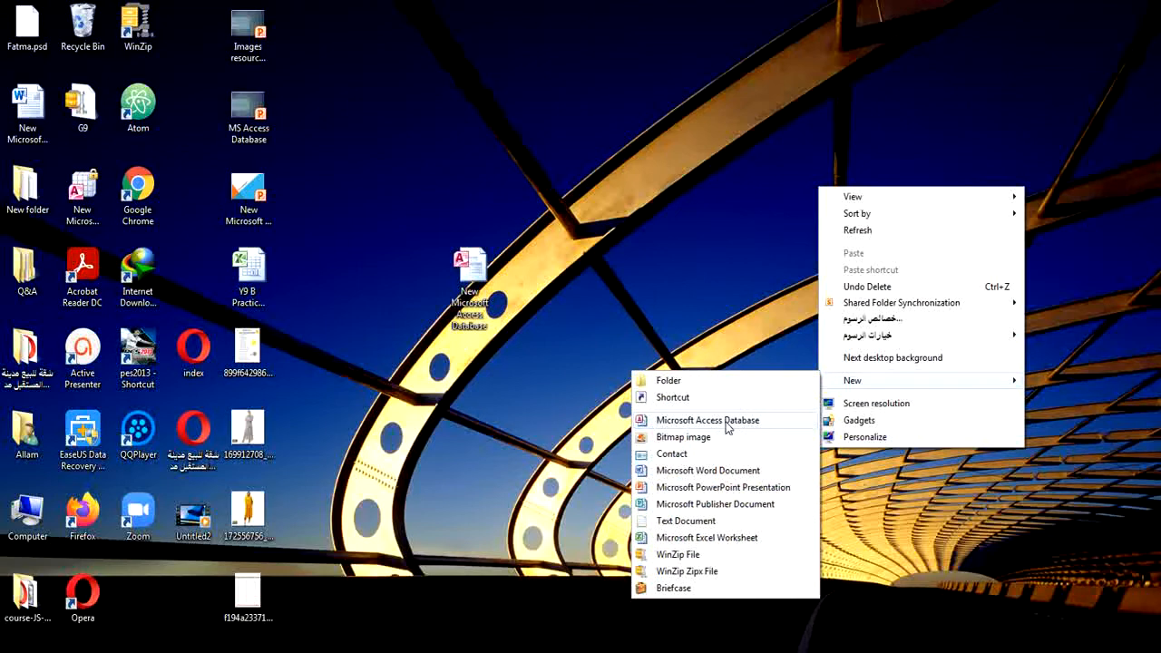
left_click(459, 259)
Step: Start renaming the new database file, then switch back to the Access window
right_click(460, 258)
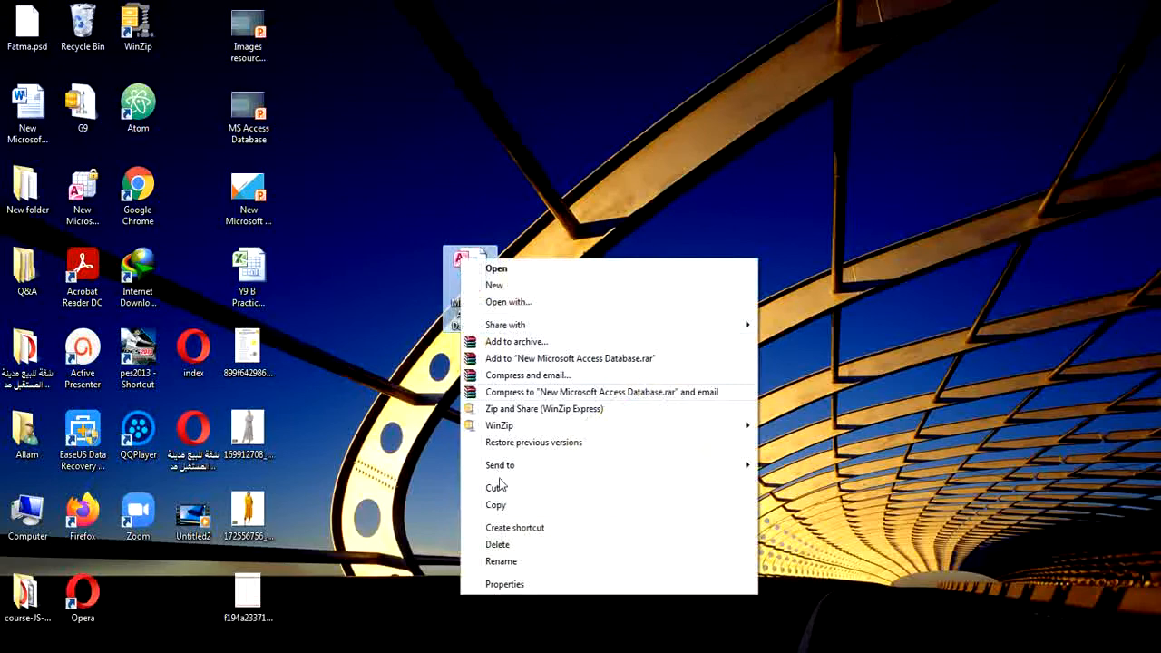
left_click(501, 562)
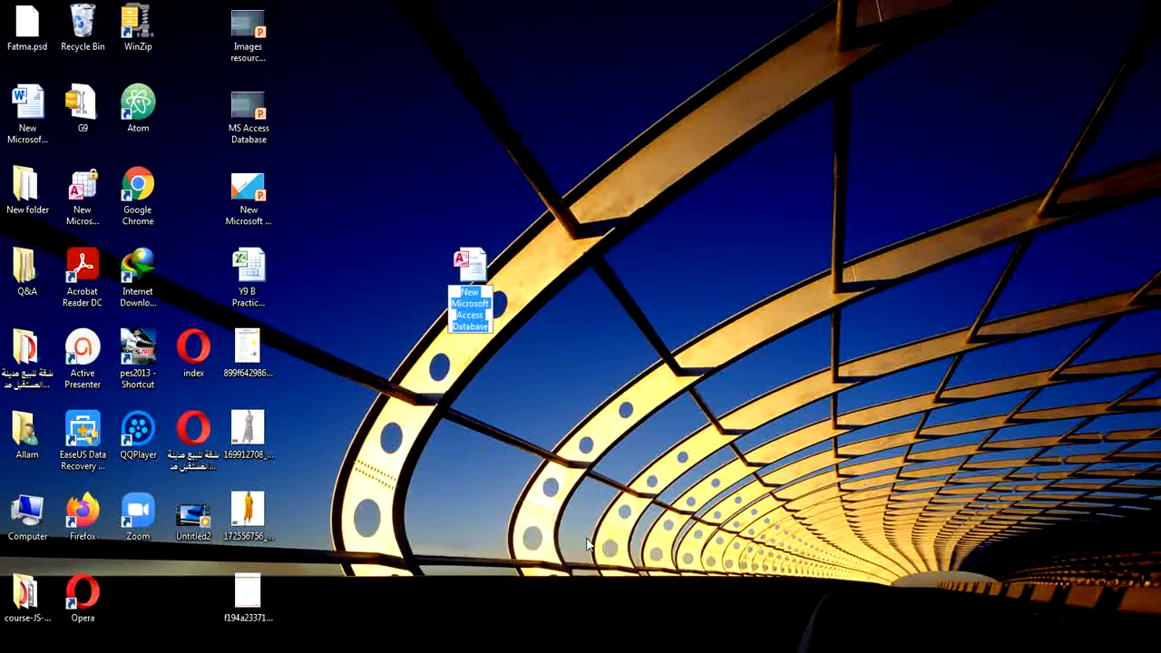
left_click(531, 651)
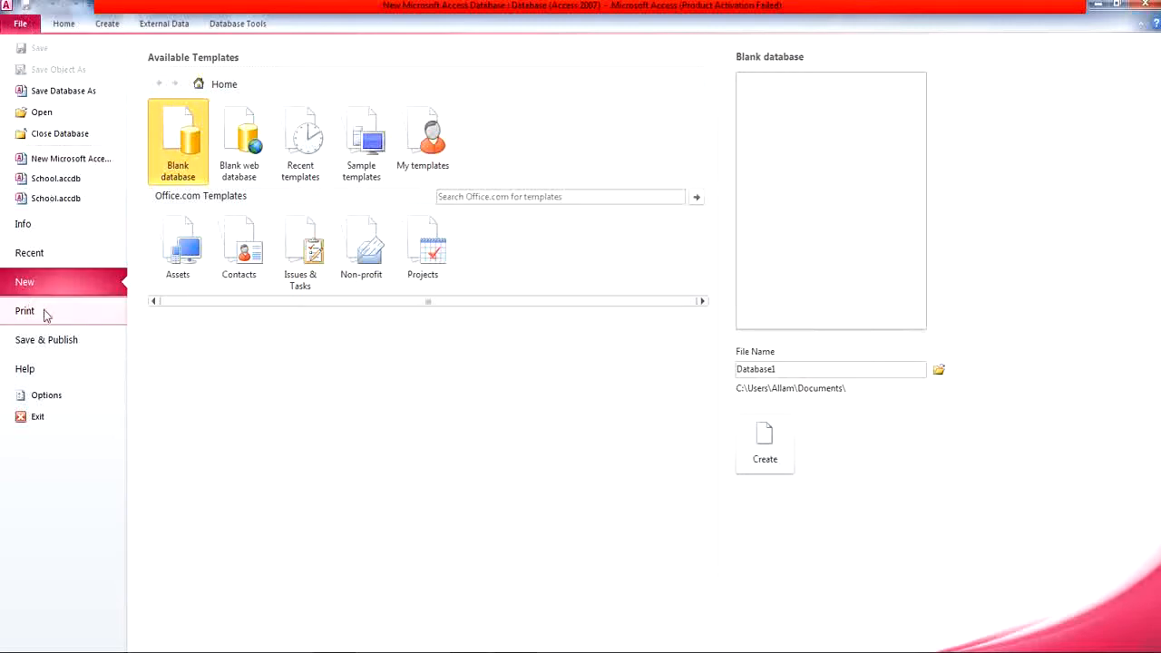
Step: Replace the default name Database1 with 'School' as the new database's file name
left_click(902, 369)
key("BackSpace")
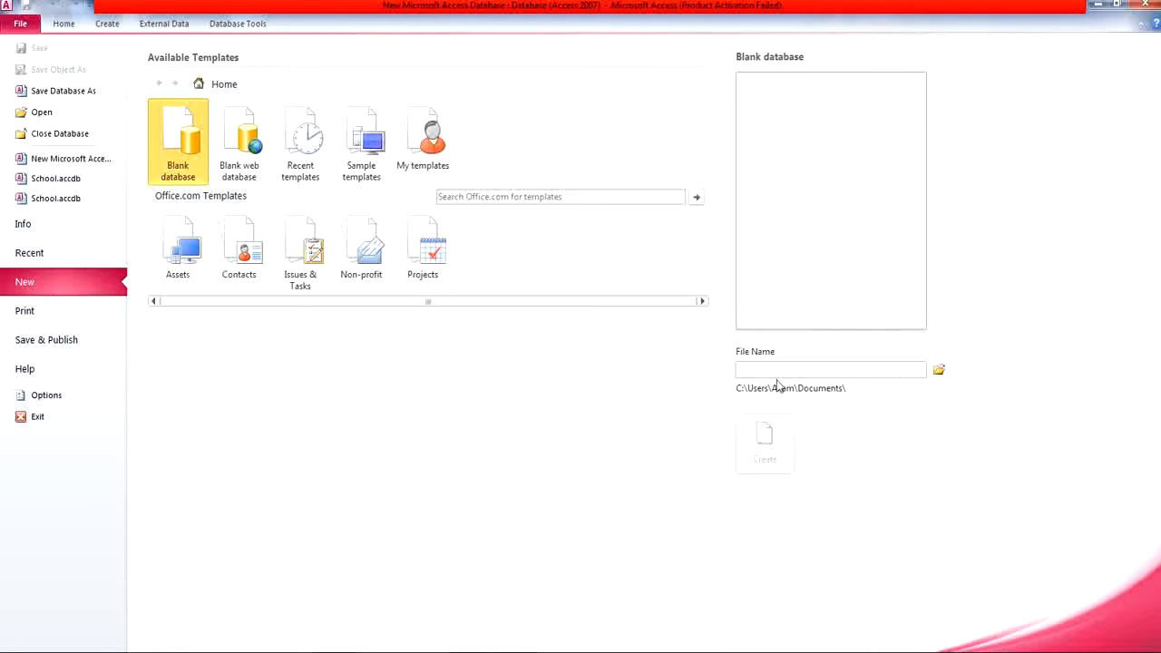
type("sCH")
key("BackSpace")
key("BackSpace")
key("BackSpace")
type("Sch")
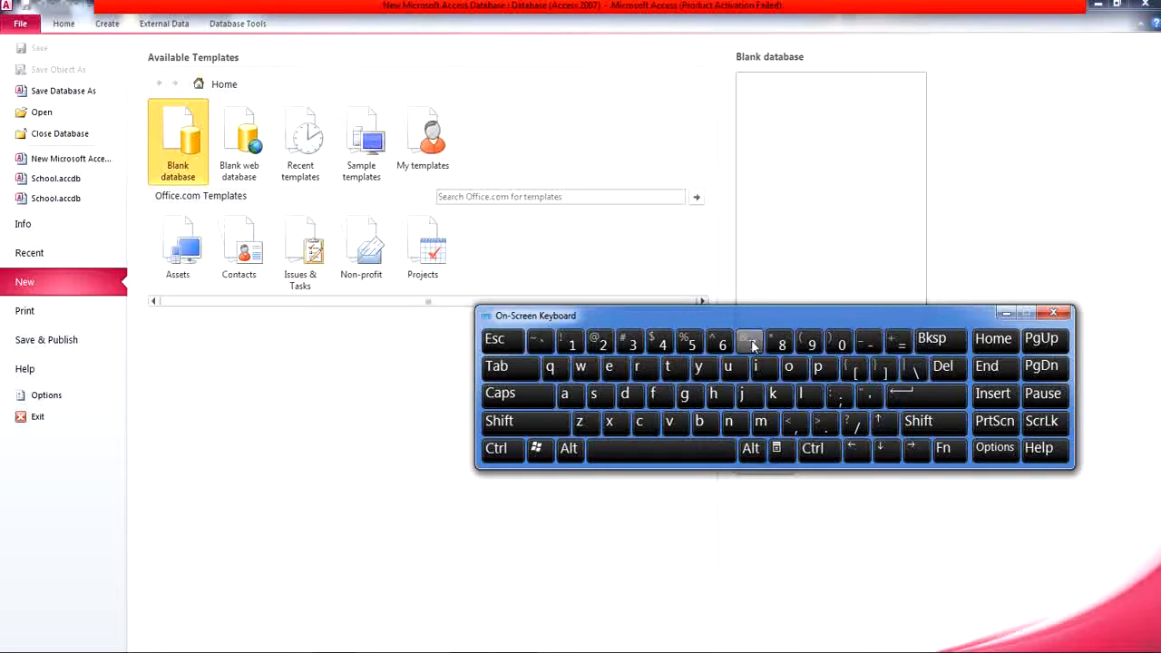
left_click_drag(774, 320, 819, 537)
left_click(793, 368)
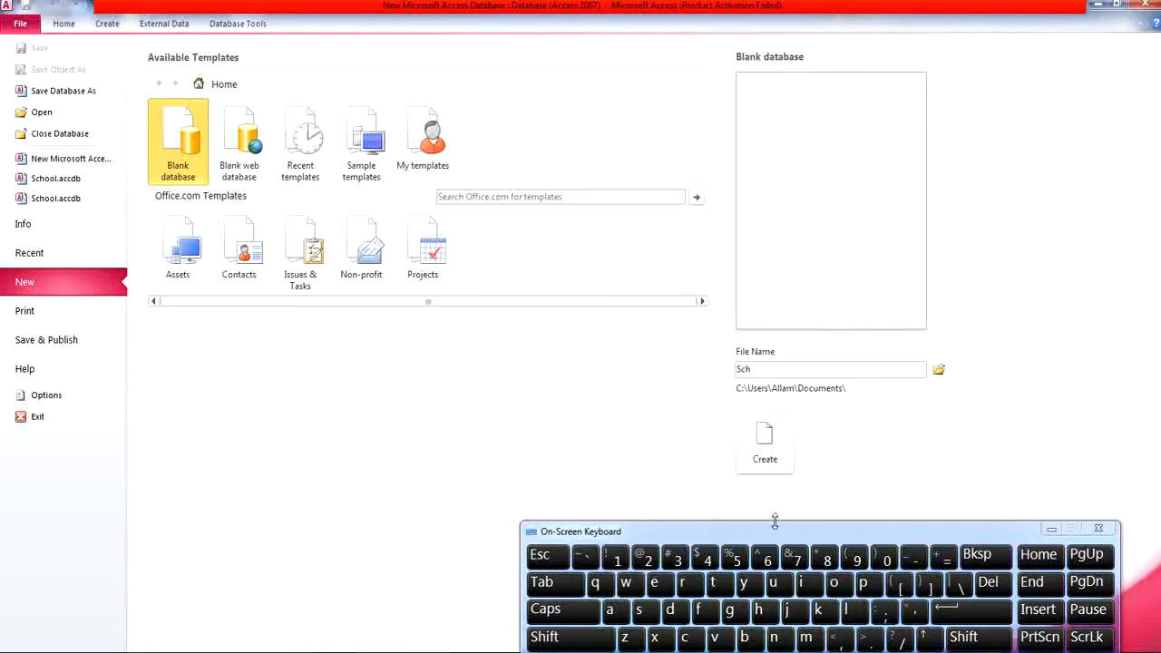
double_click(765, 370)
left_click(783, 370)
left_click(833, 581)
left_click(834, 581)
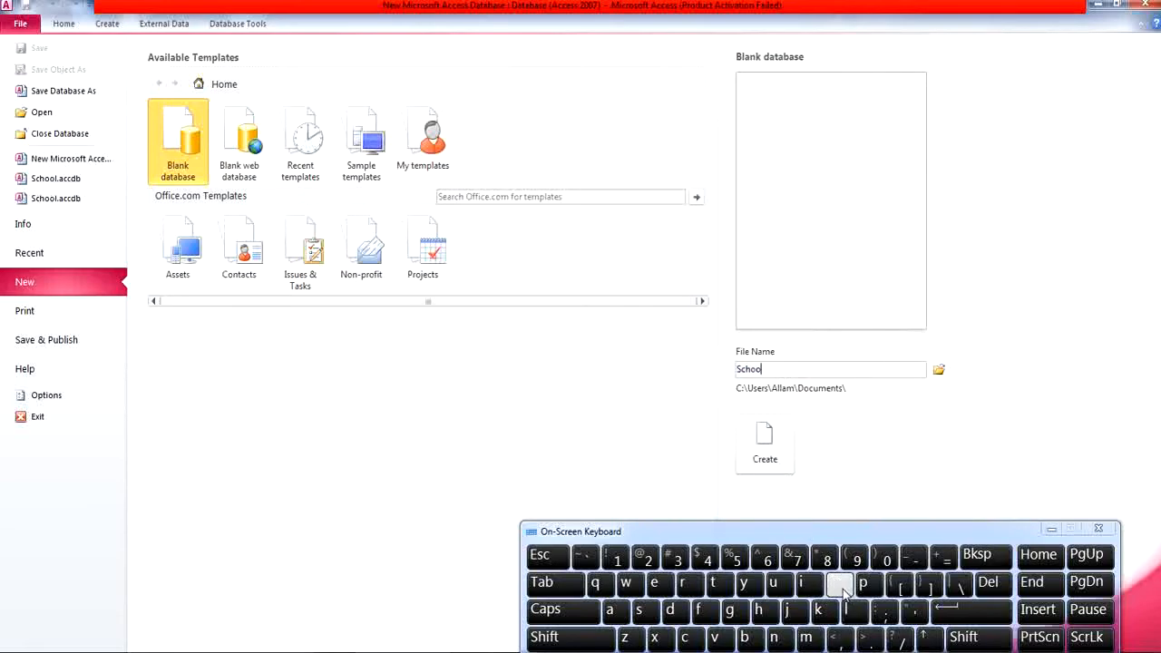
left_click(848, 614)
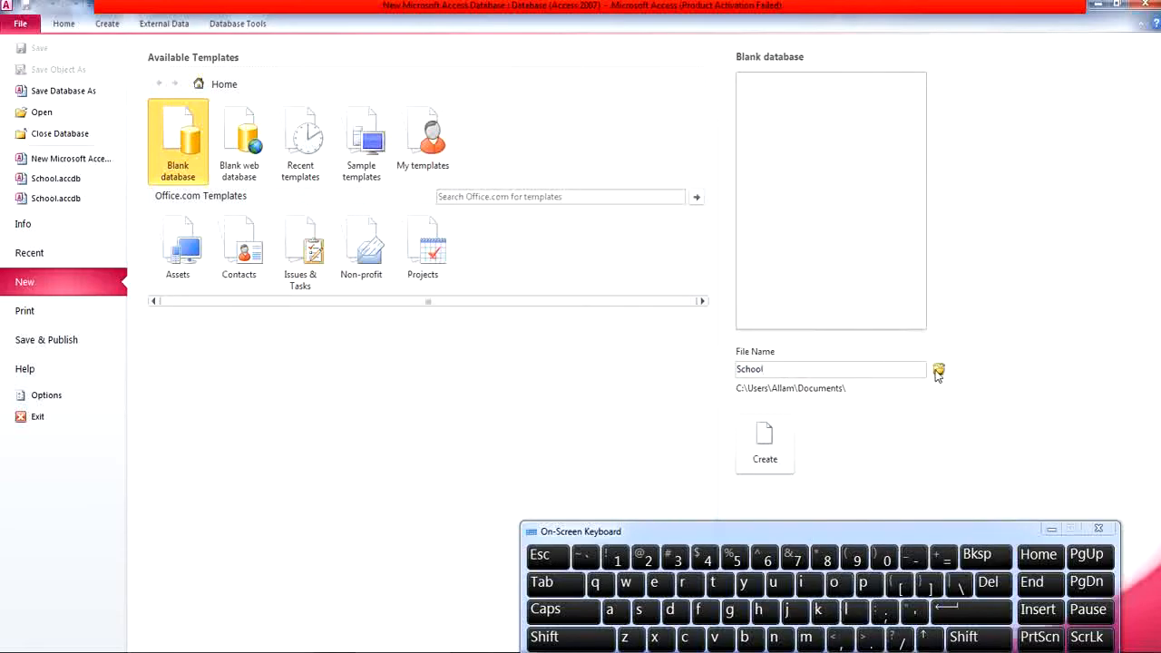
Step: Check the save folder, then create the School database, replacing the existing file
left_click(938, 372)
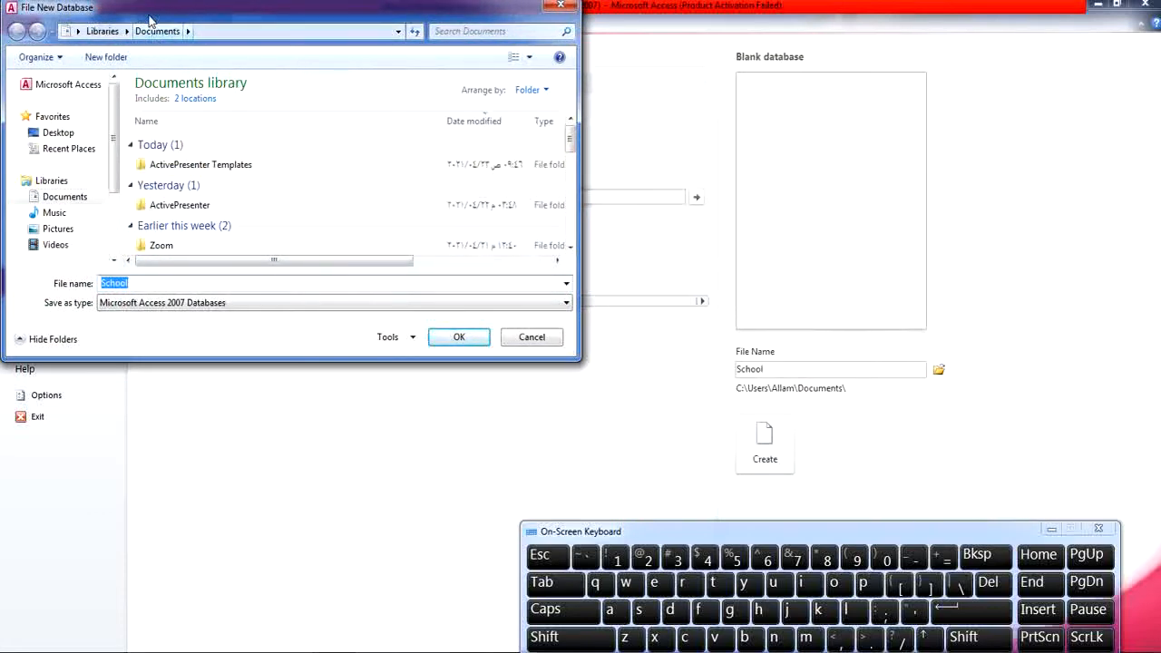
left_click(560, 7)
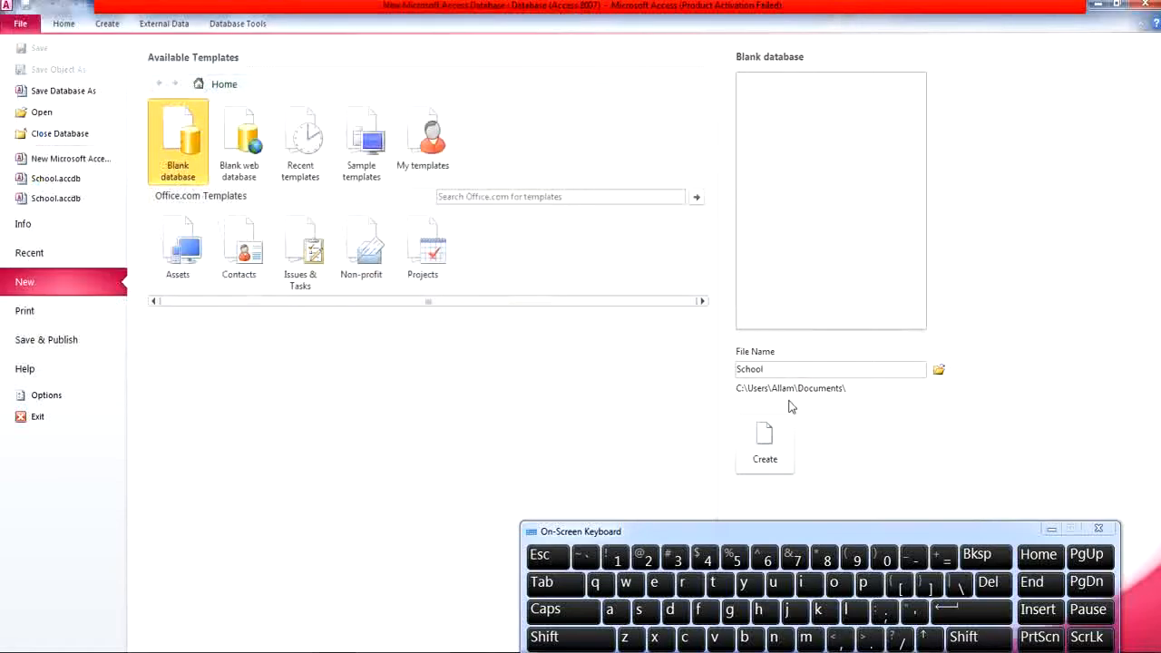
left_click(786, 448)
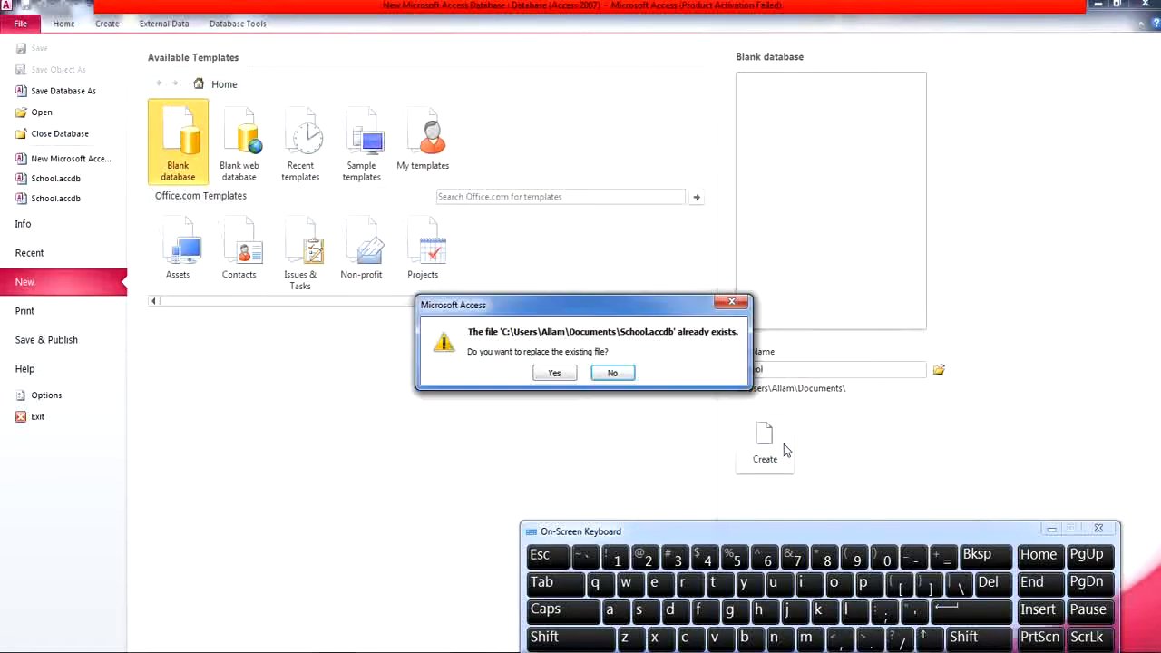
left_click(556, 373)
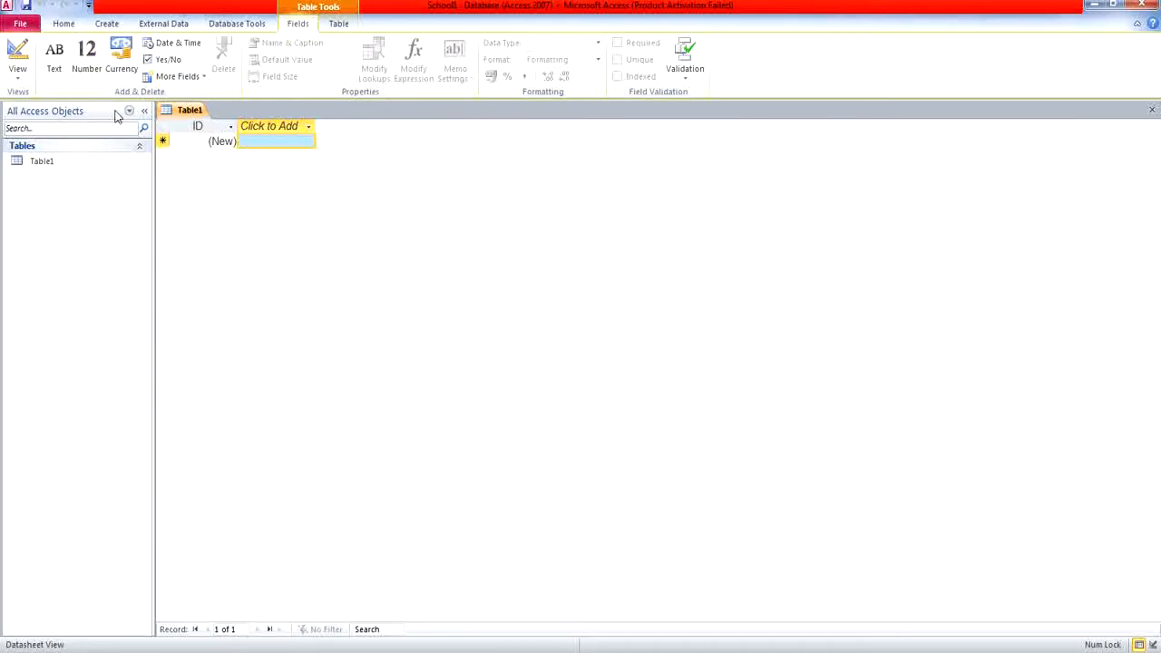
Step: Cancel the Save As for Table1 and close its tab without saving
left_click(28, 5)
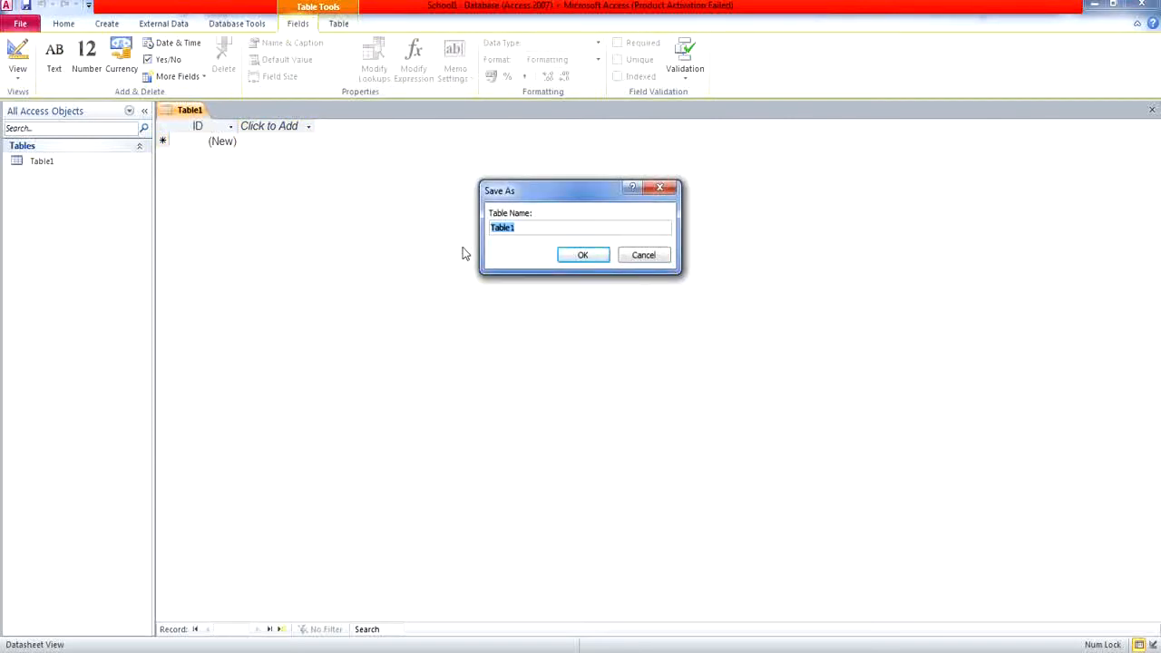
left_click(664, 256)
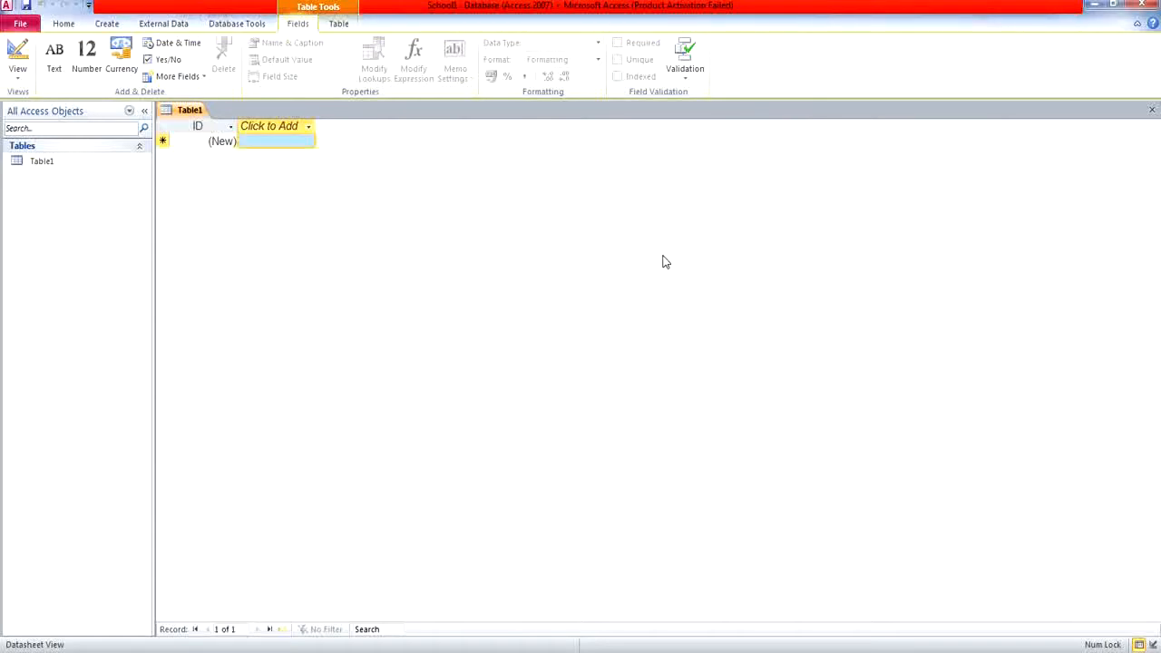
left_click(1152, 110)
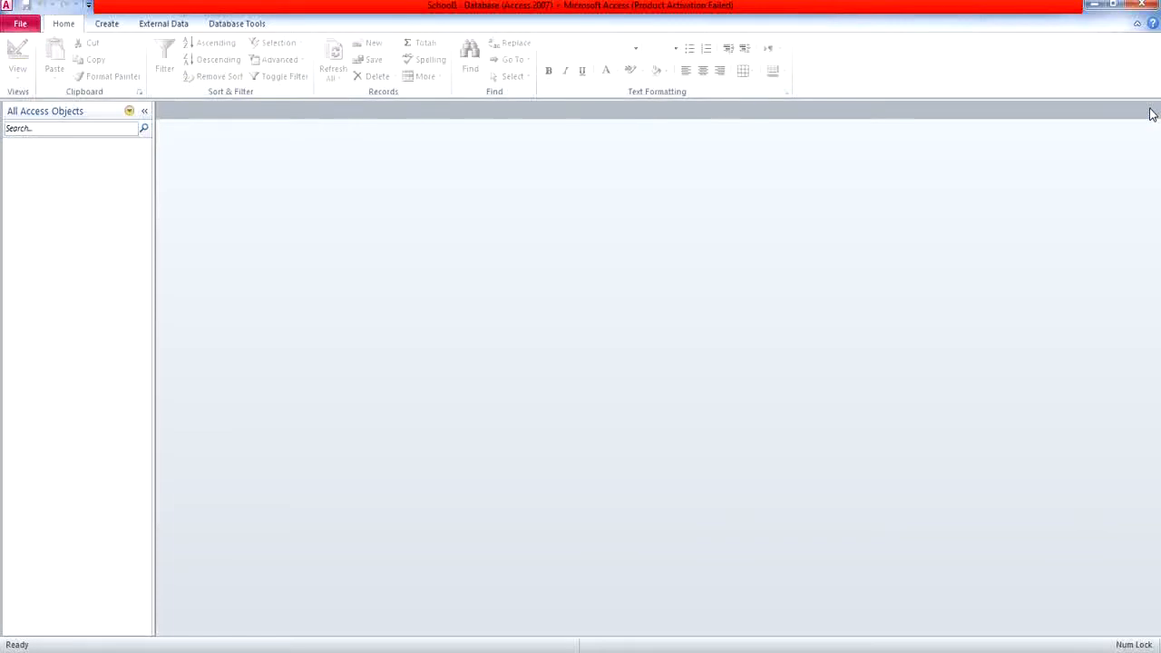
Step: Create a new blank Table1 from the Create tab and open its View list
left_click(106, 27)
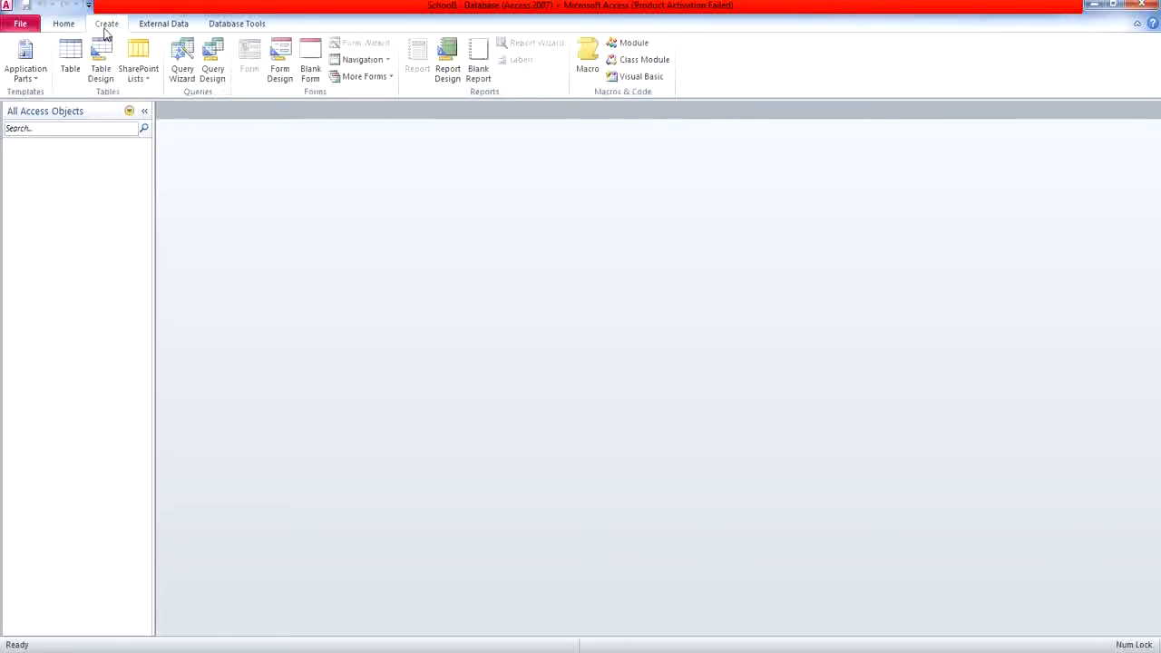
left_click(69, 68)
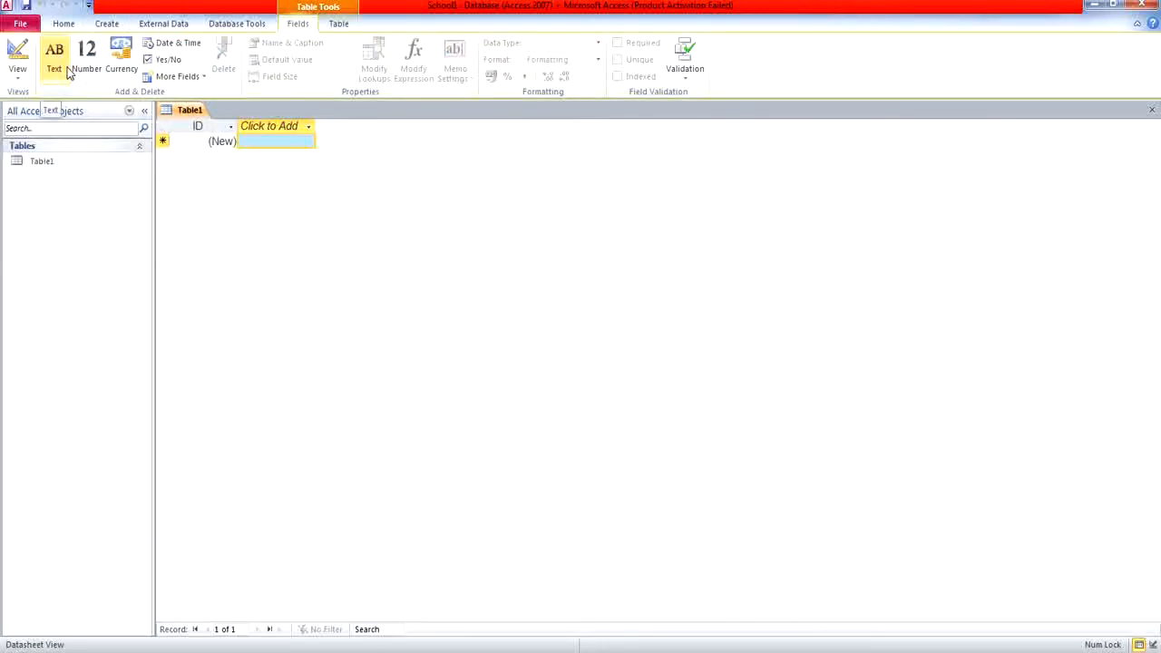
left_click(18, 80)
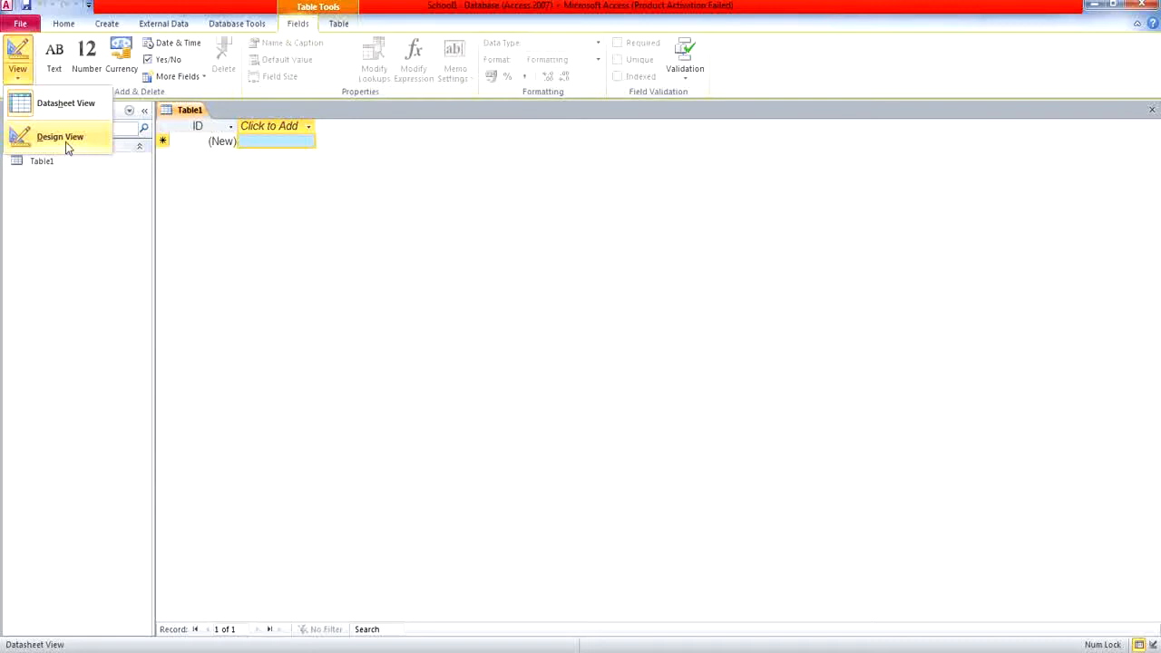
Step: Switch Table1 to Design View, saving it under the name 'Students'
left_click(60, 137)
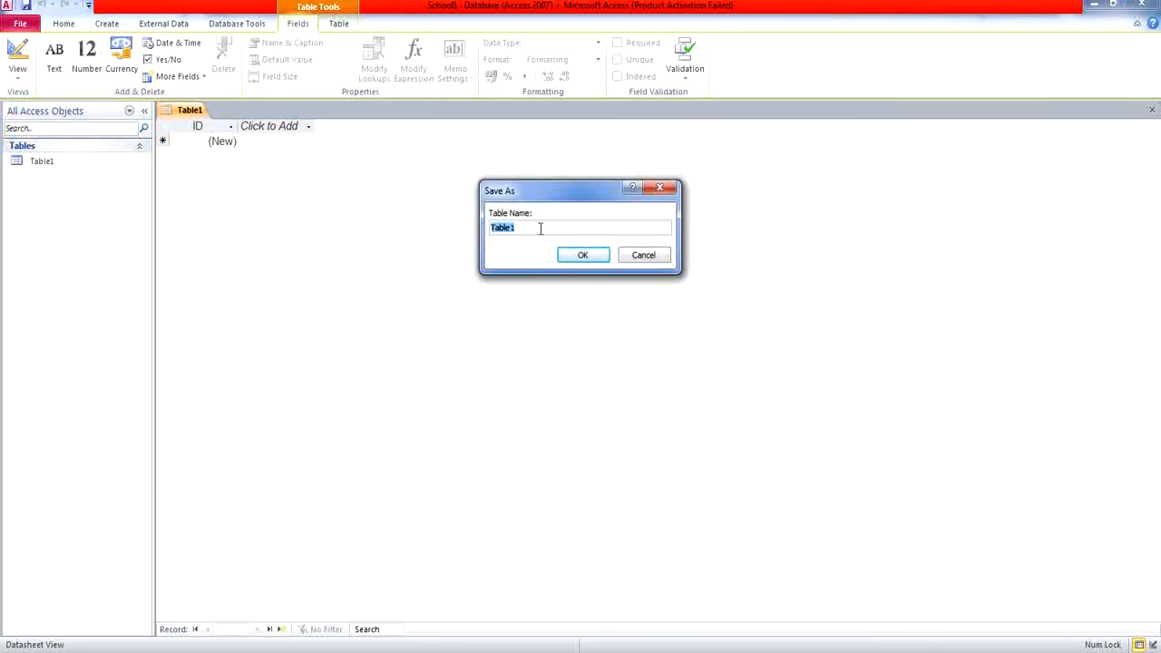
key("BackSpace")
type("Students")
left_click(598, 255)
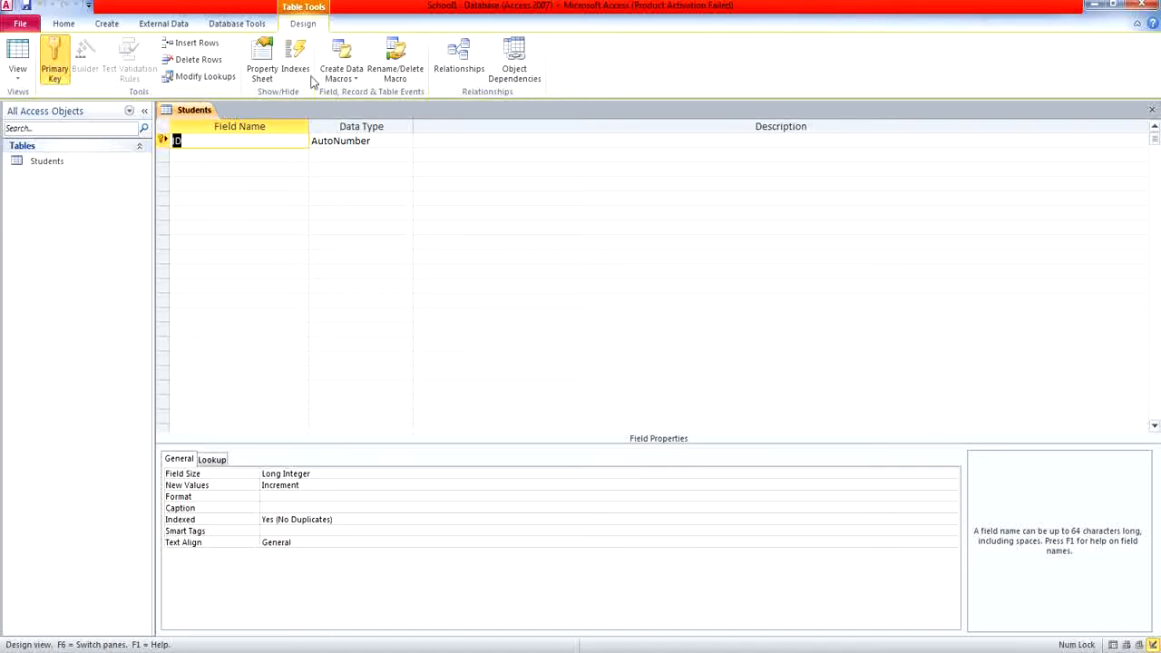
Step: Keep ID as the primary key and name the second field 'Student Name'
left_click(49, 72)
type("ID")
left_click(301, 156)
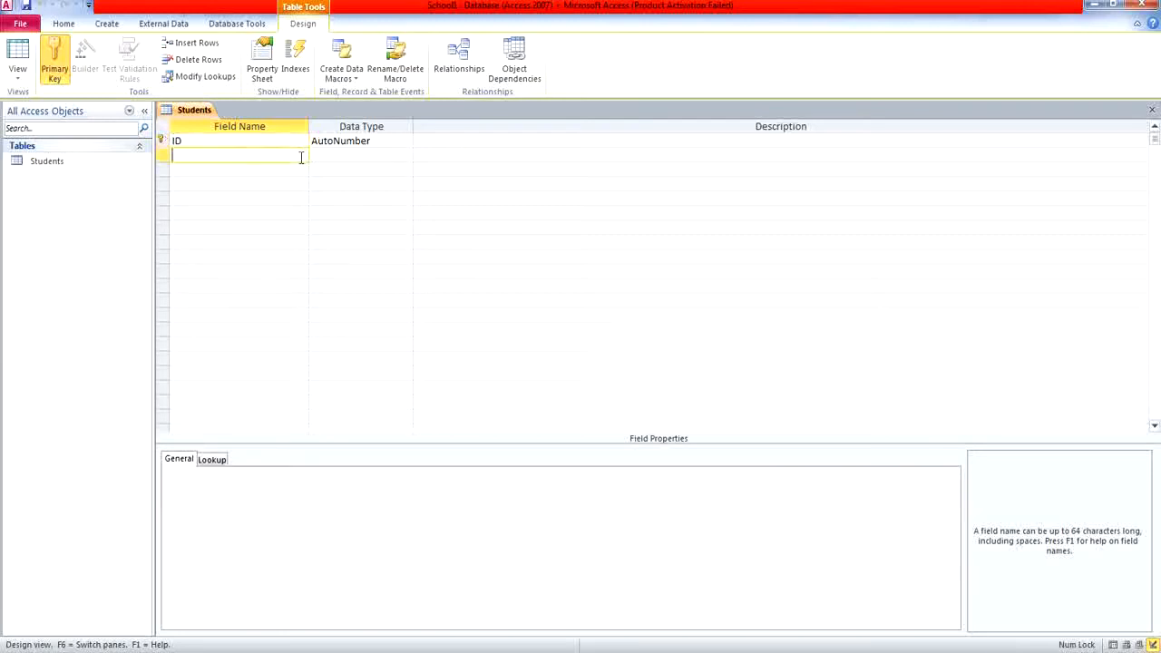
key("Caps_Lock")
type("N")
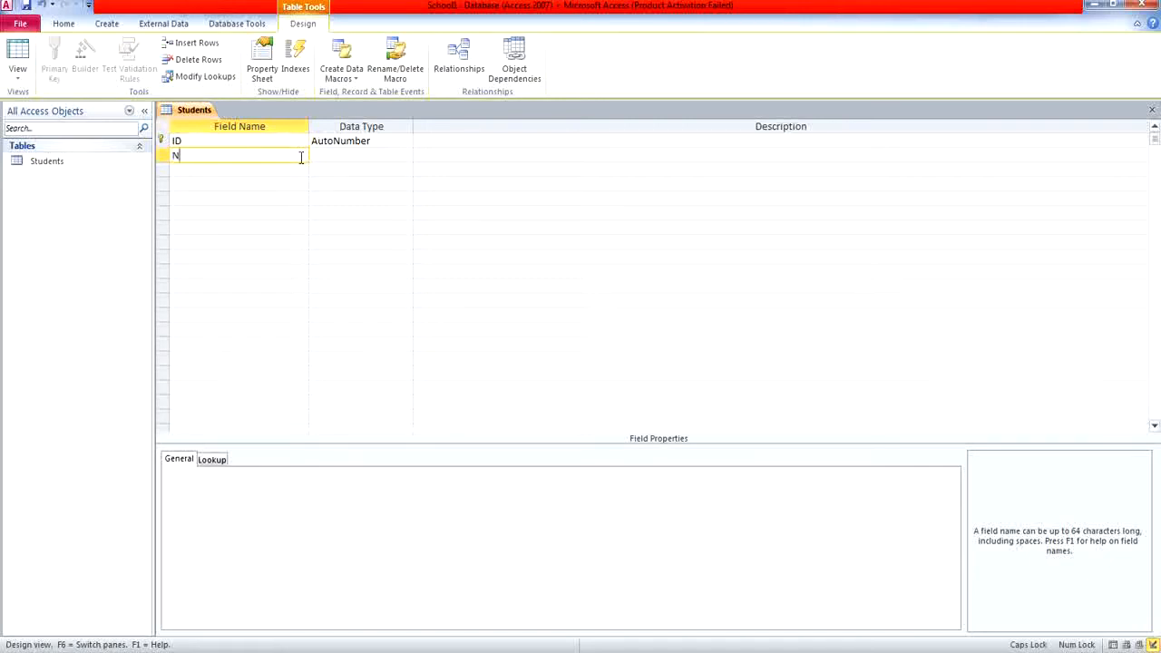
key("Caps_Lock")
type("a")
key("BackSpace")
key("BackSpace")
key("Caps_Lock")
type("S")
key("Caps_Lock")
type("tudent")
key("Caps_Lock")
type("N")
key("Caps_Lock")
type("ame")
Step: Set Student Name's data type to Text after briefly choosing Memo
left_click(322, 157)
left_click(407, 156)
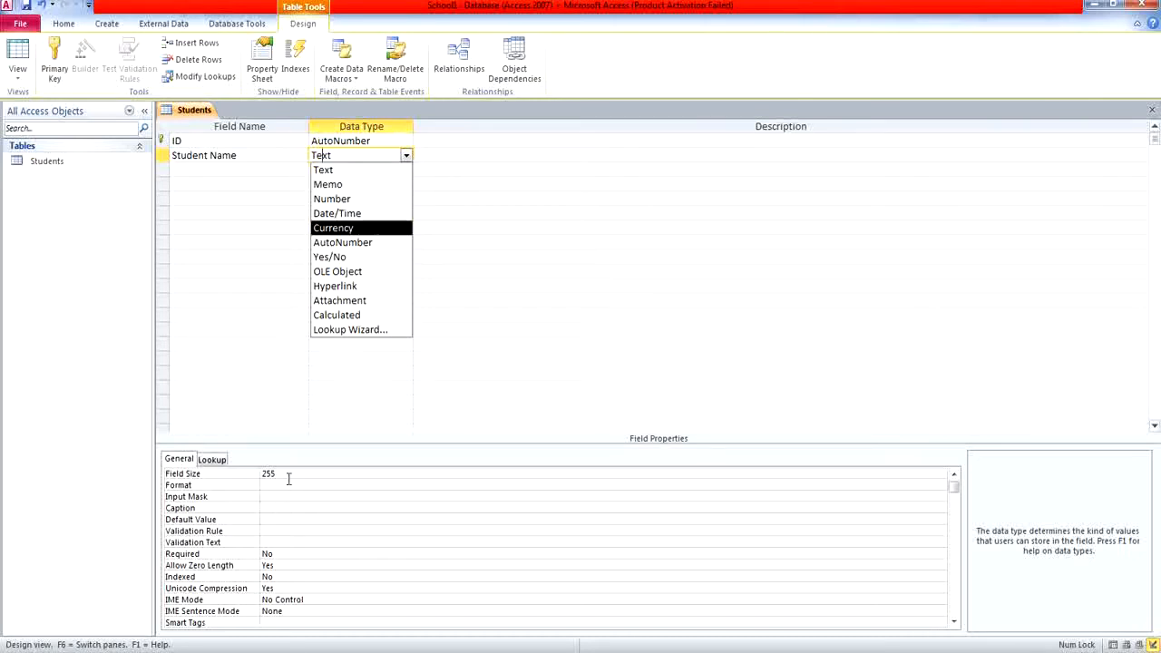
left_click(375, 189)
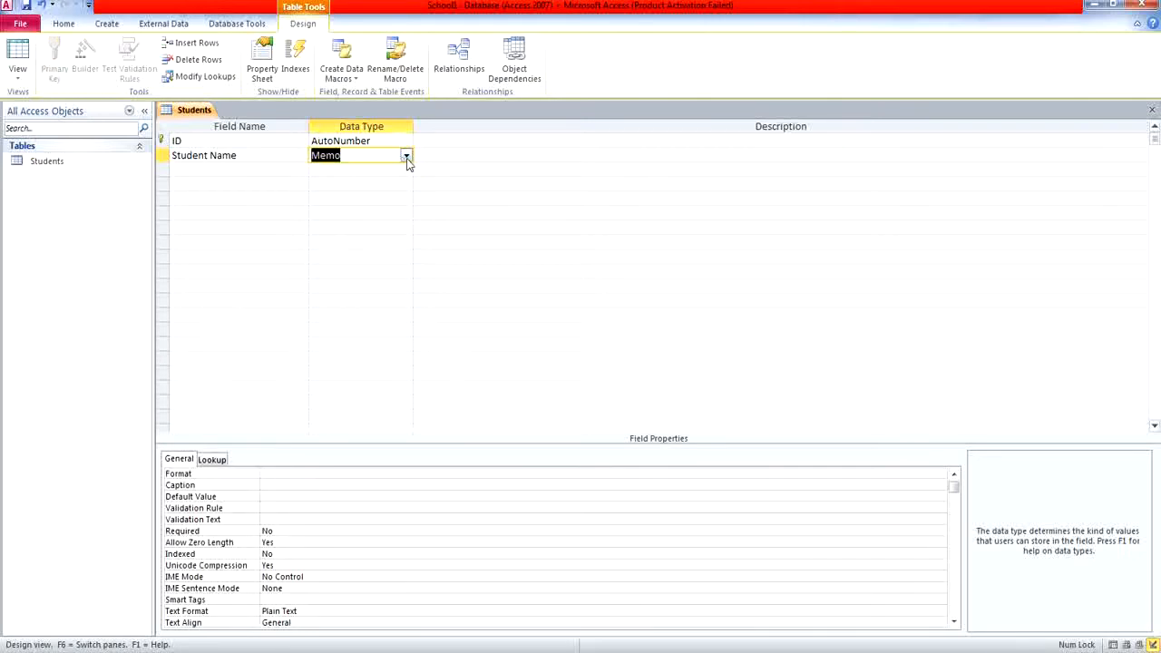
left_click(407, 158)
left_click(399, 169)
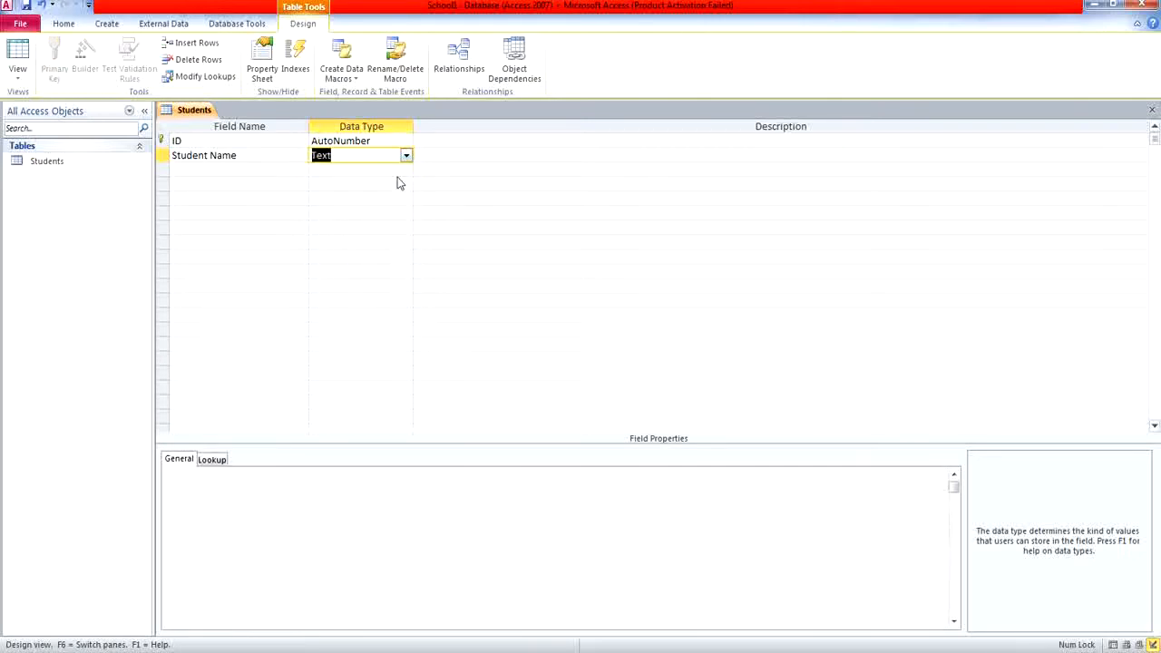
Step: Add the Nationality field in the third row and select its data type
left_click(254, 169)
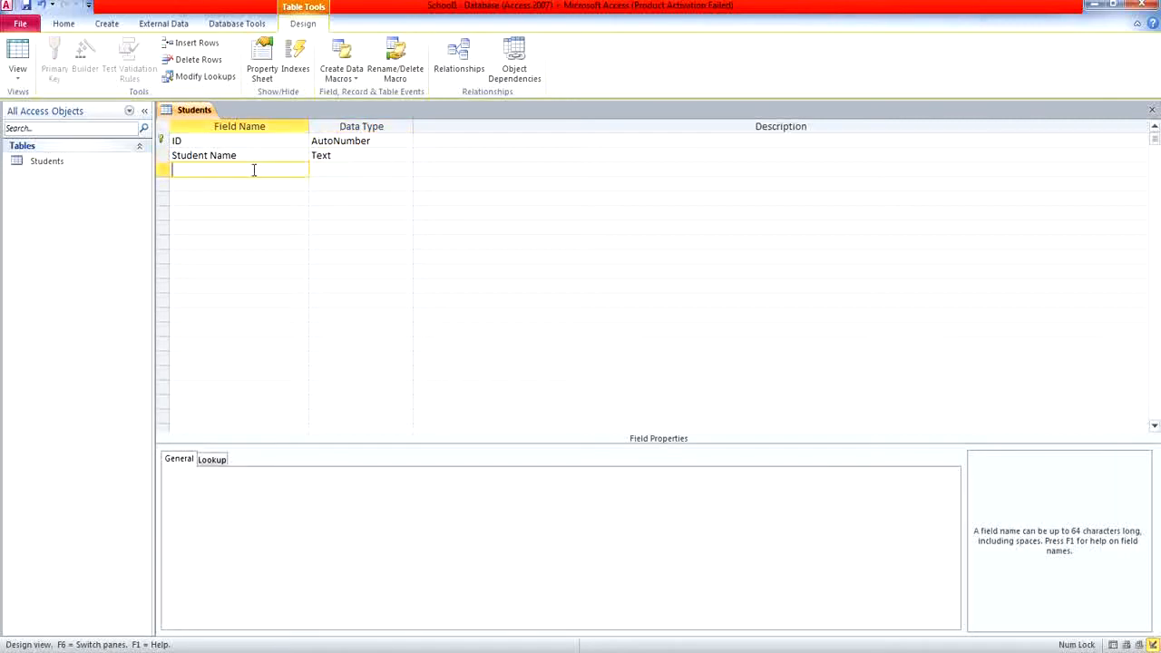
left_click(767, 178)
key("Caps_Lock")
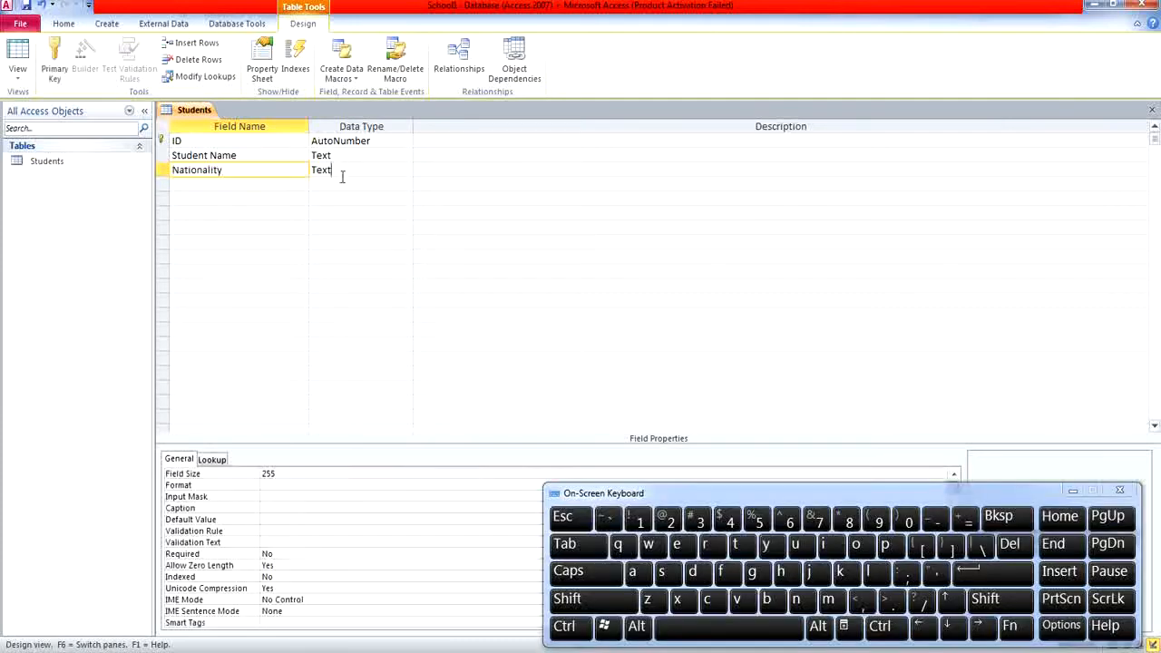
left_click(342, 172)
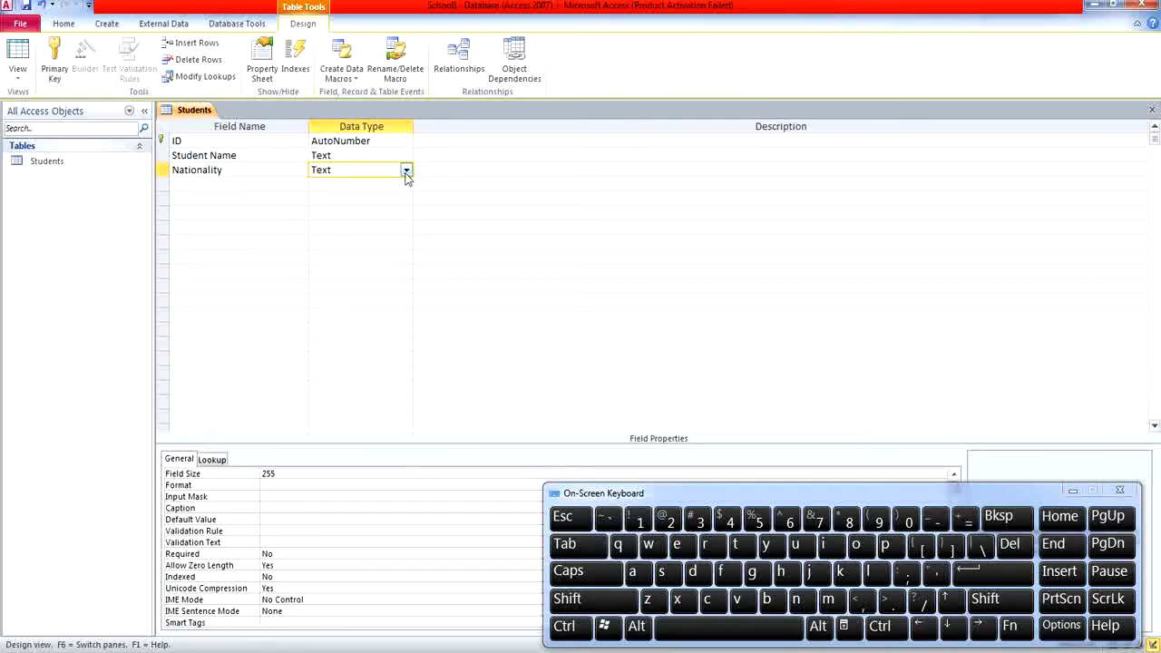
Step: Add a field named 'Gendar' below Nationality, fixing its capitalisation
left_click(273, 188)
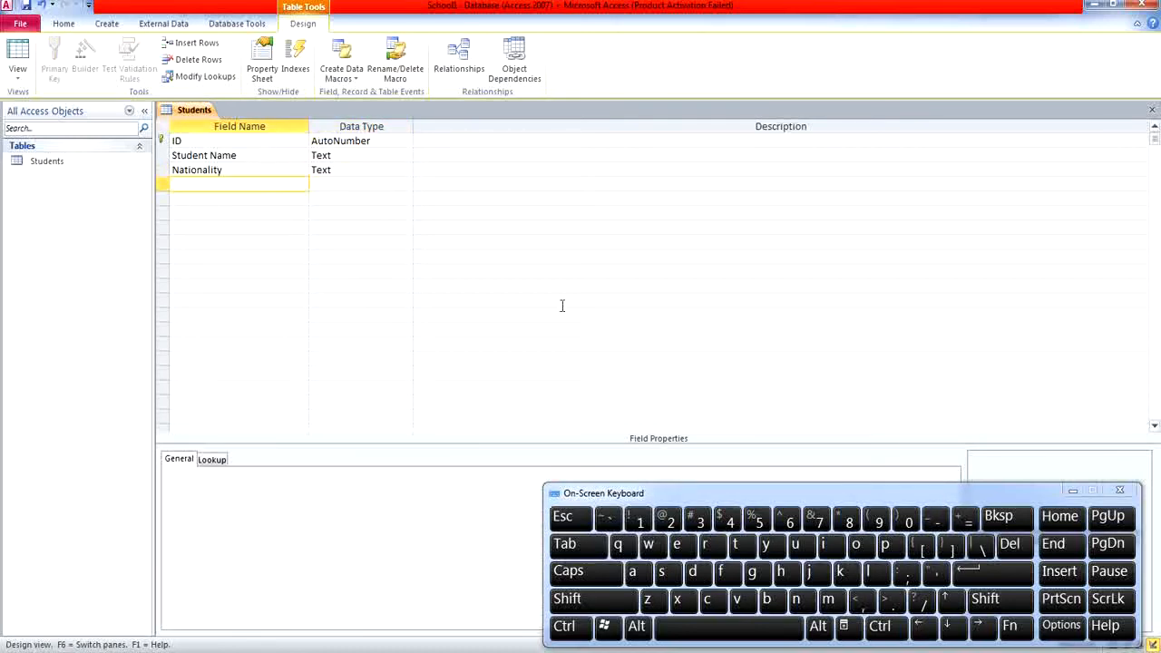
key("Caps_Lock")
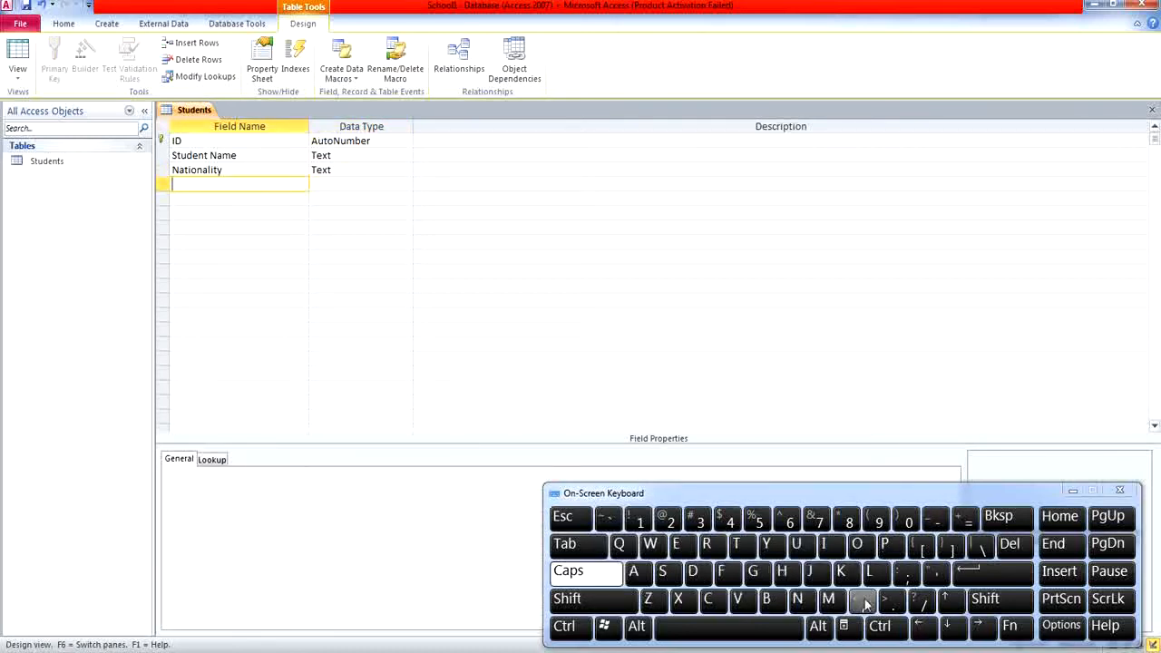
left_click(753, 571)
left_click(689, 544)
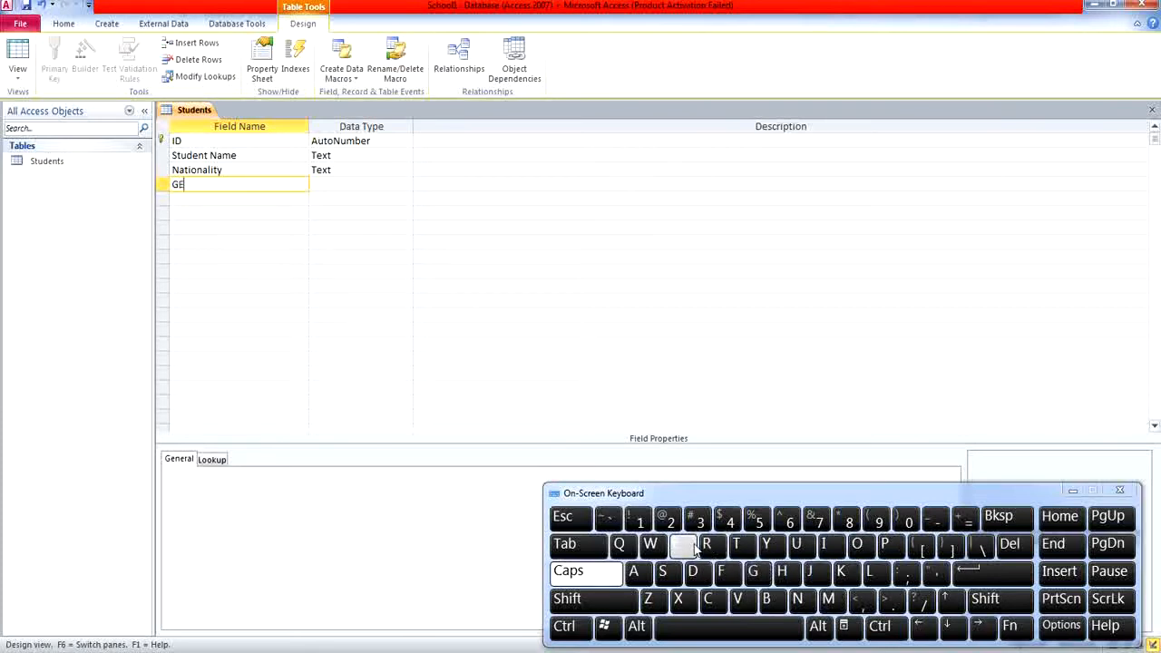
key("Return")
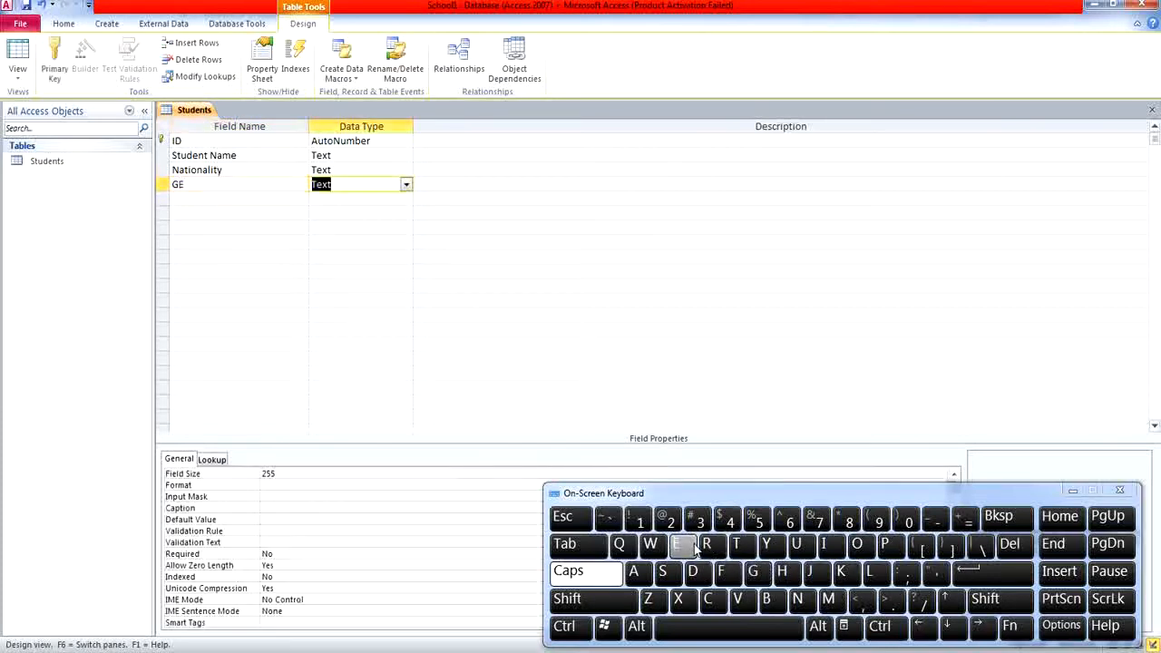
left_click(273, 183)
key("BackSpace")
key("Caps_Lock")
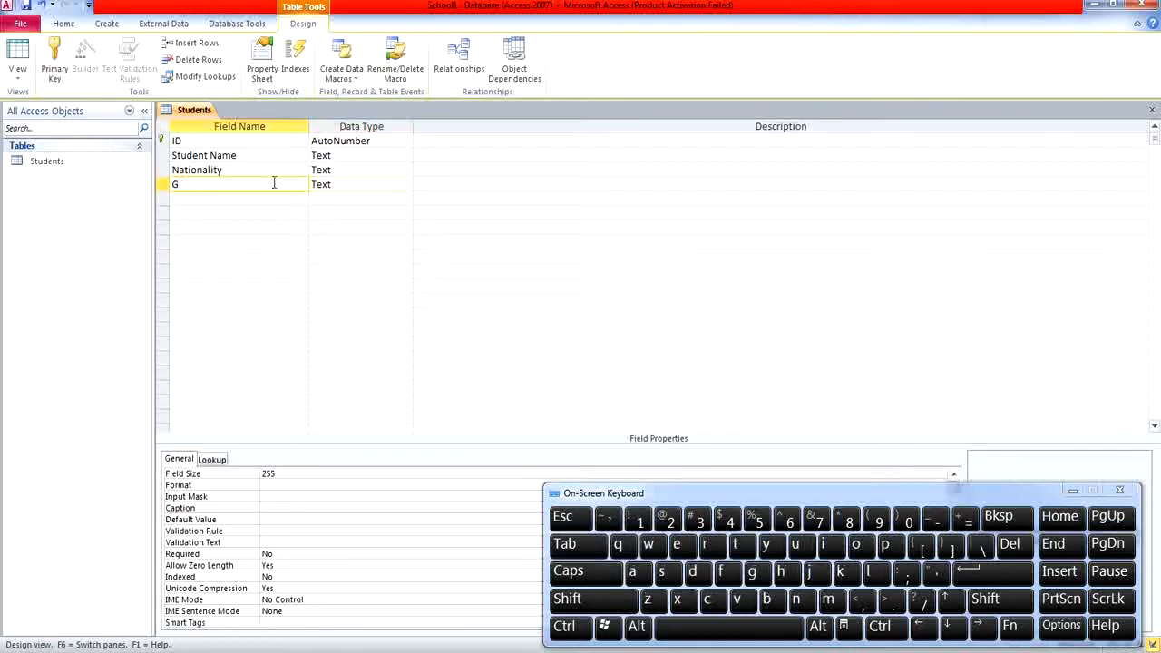
type("endar")
Step: Keep Gendar's data type as Text and enter 'Class' in the next row
left_click(342, 184)
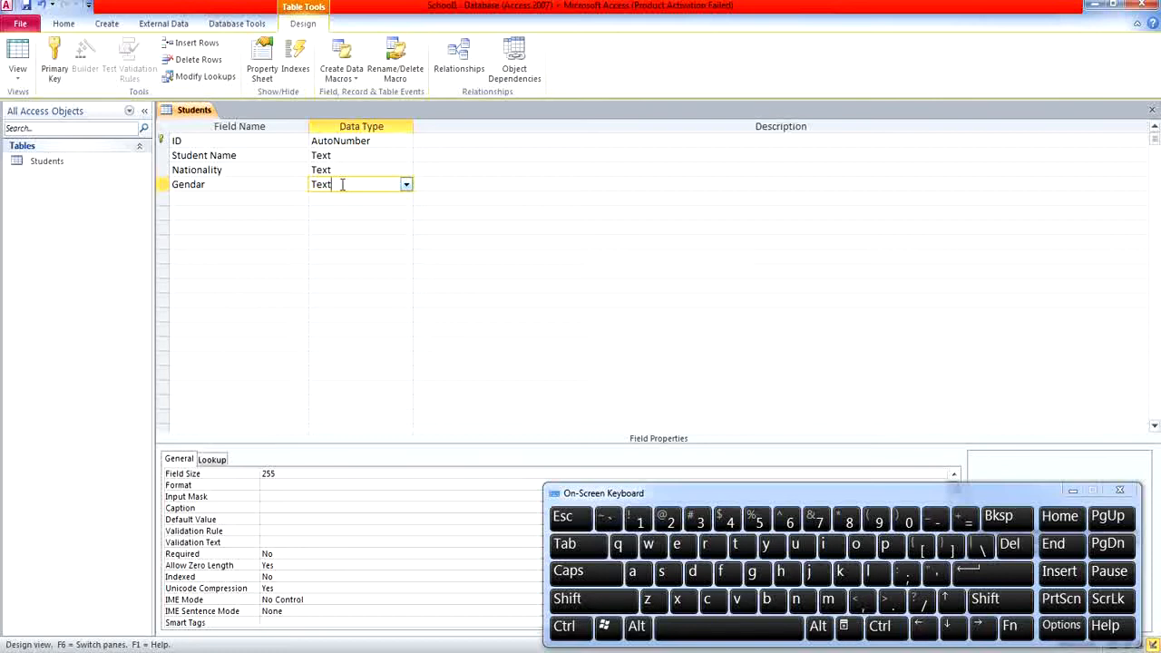
left_click(404, 185)
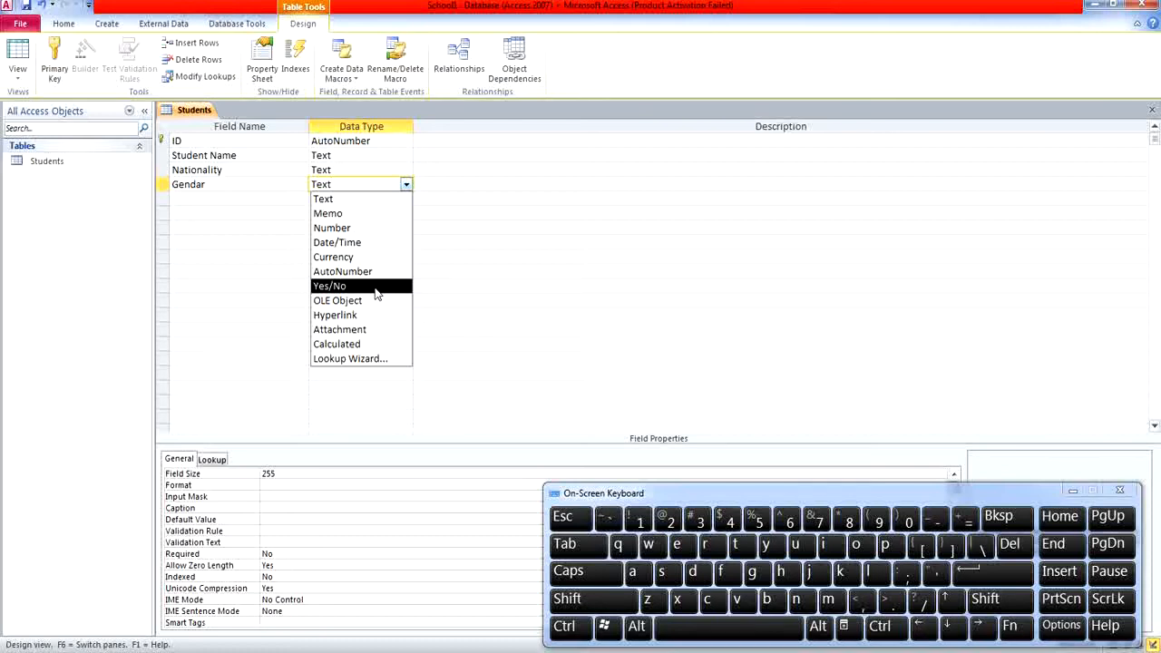
left_click(218, 200)
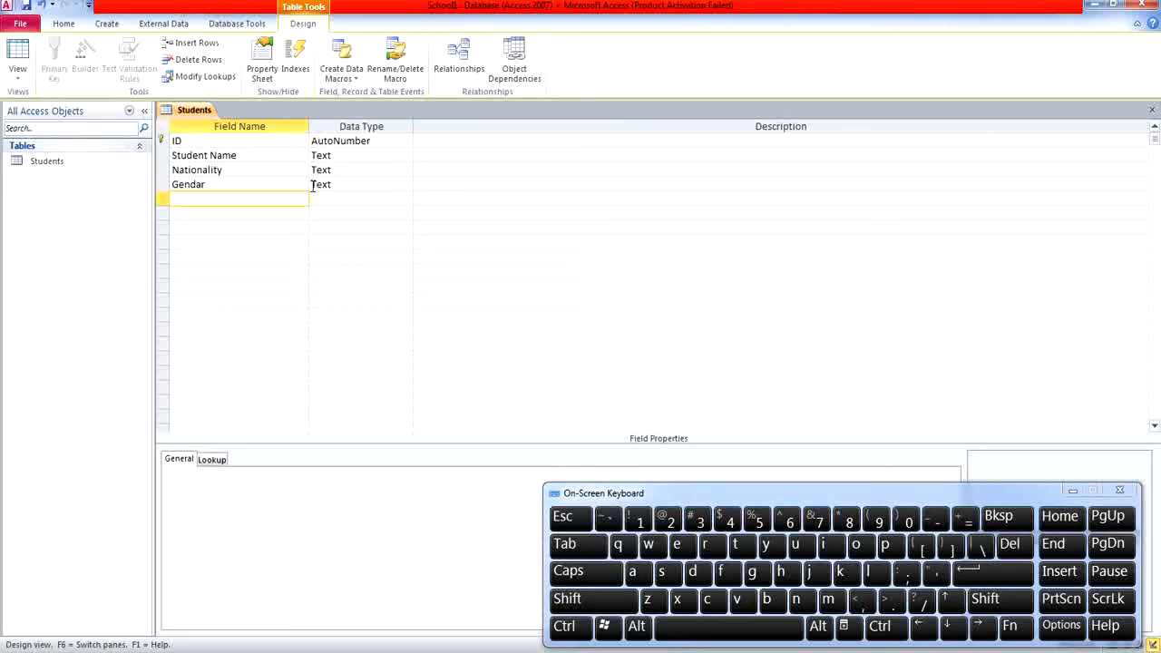
type("Class")
Step: Leave Class as Text and add a 'Date of birth' field below it
left_click(333, 199)
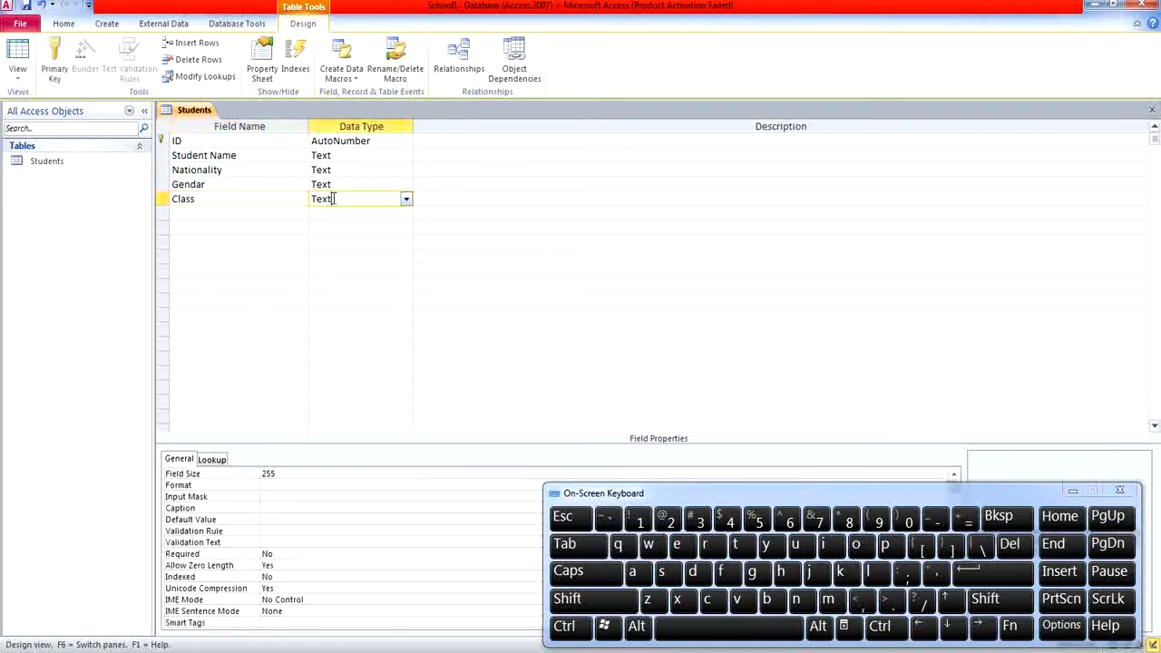
left_click(255, 218)
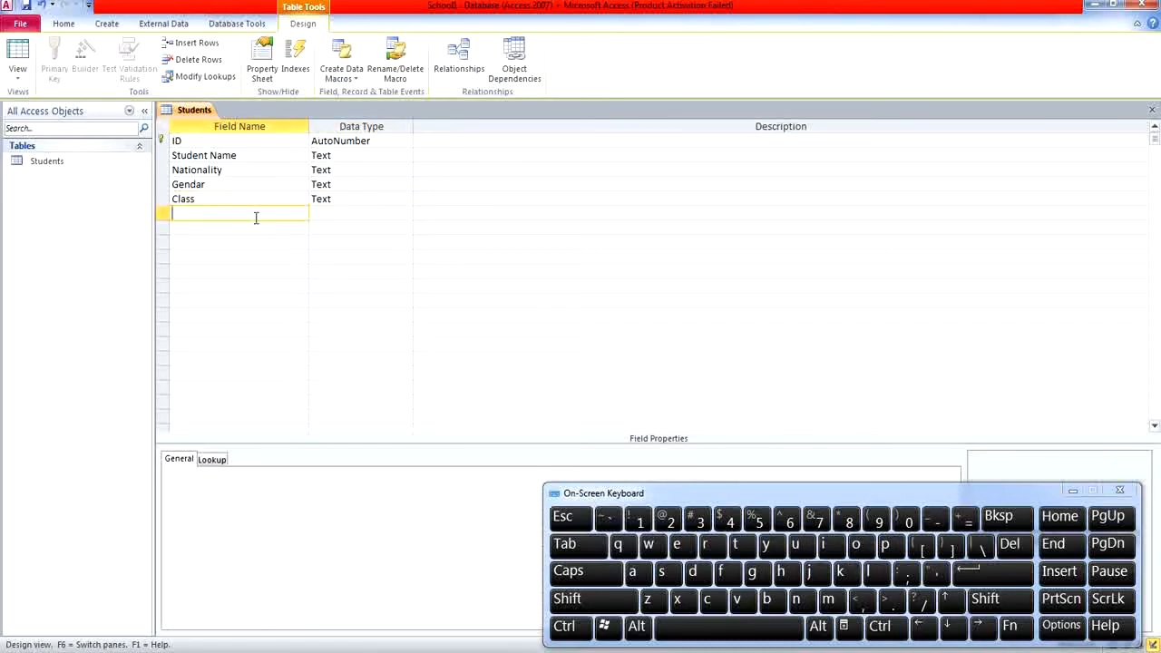
type("Date")
left_click(862, 544)
left_click(721, 572)
left_click(726, 626)
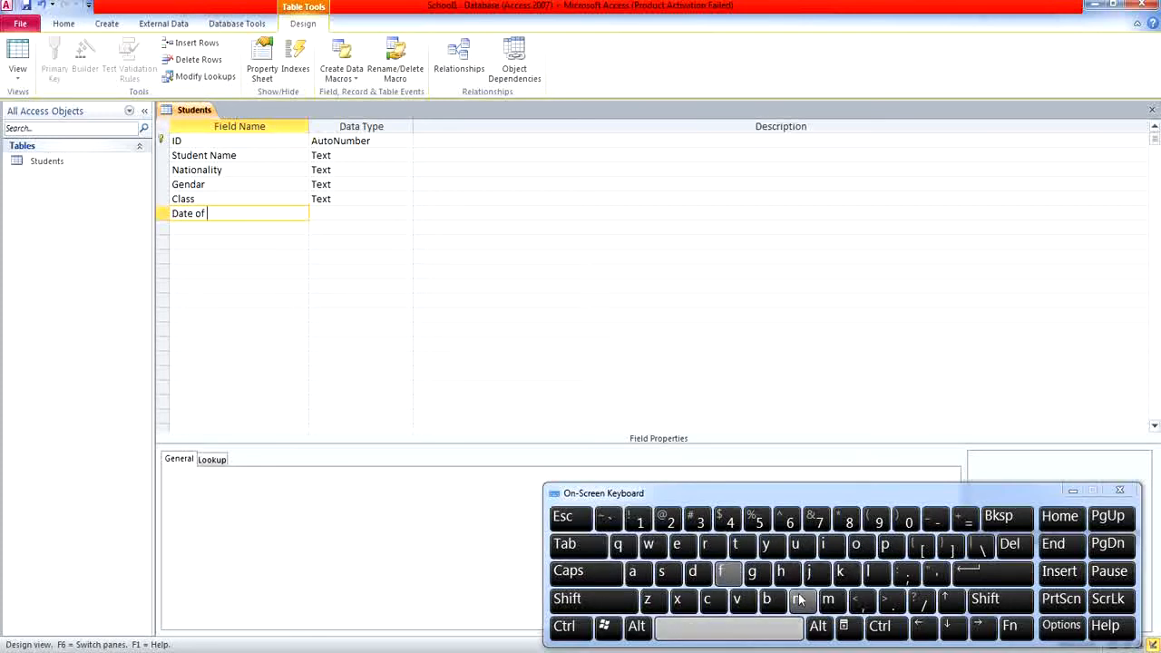
left_click(767, 598)
left_click(824, 544)
left_click(705, 544)
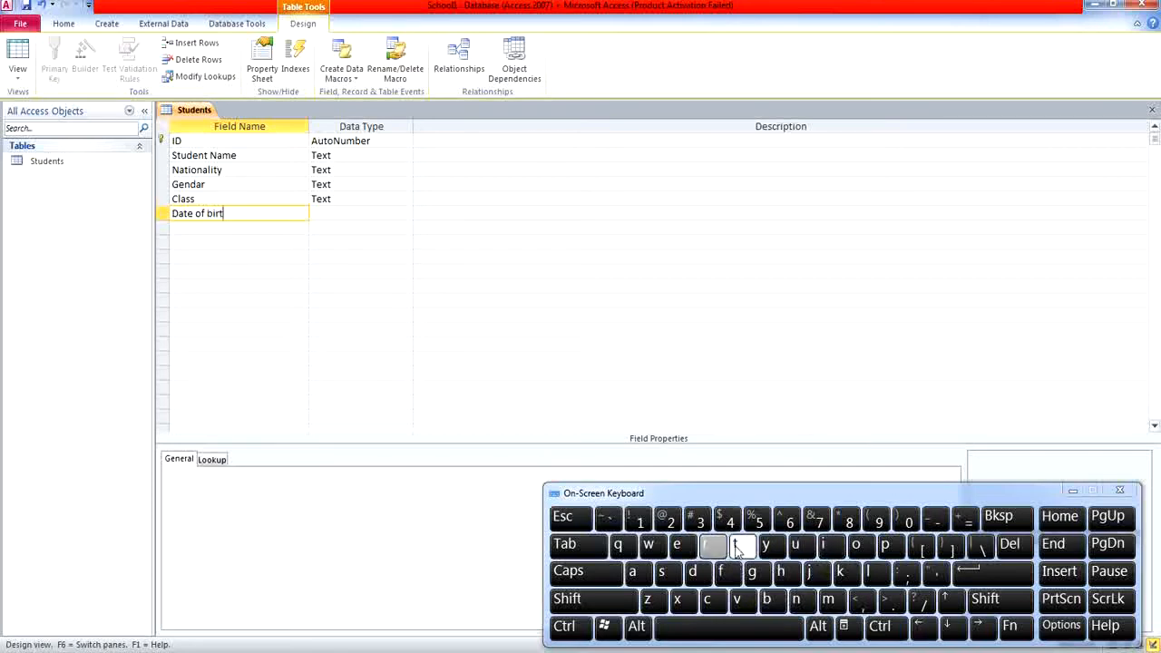
left_click(735, 545)
left_click(779, 572)
Step: Set the Date of birth field's data type to Date/Time
left_click(399, 214)
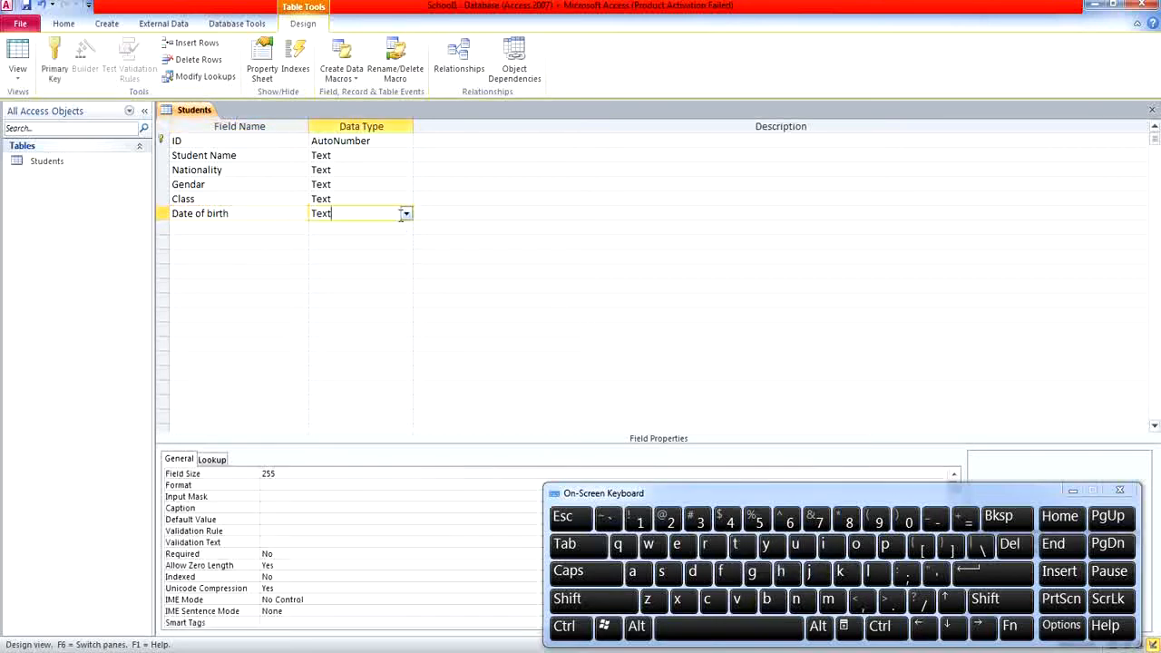
left_click(406, 213)
left_click(395, 271)
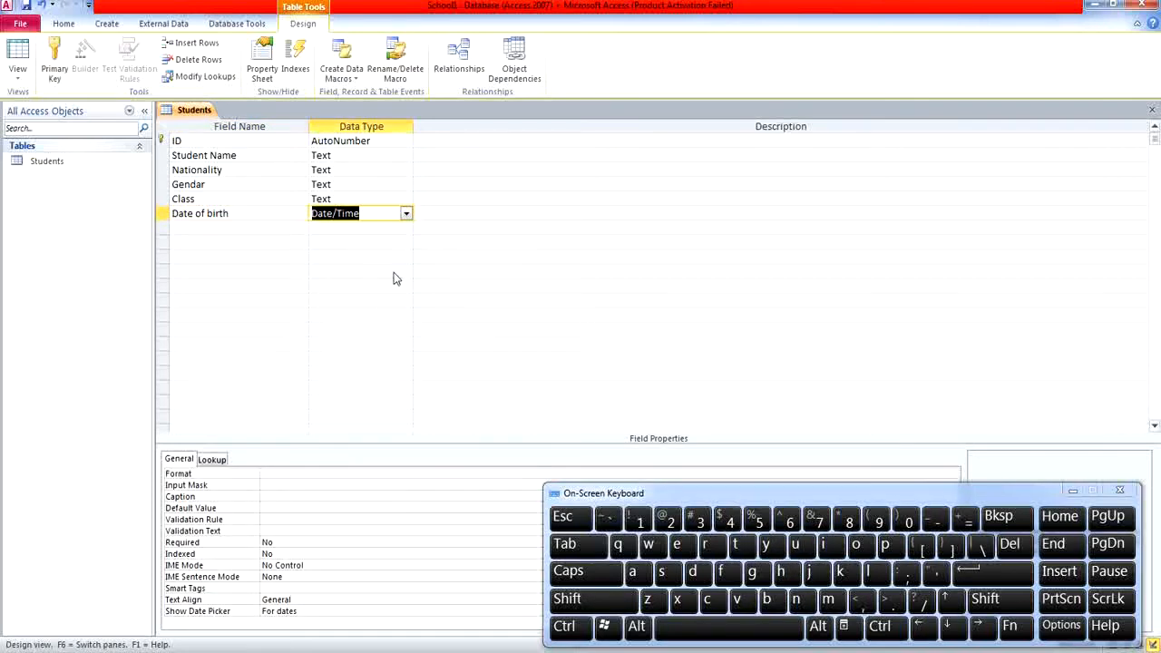
left_click(279, 236)
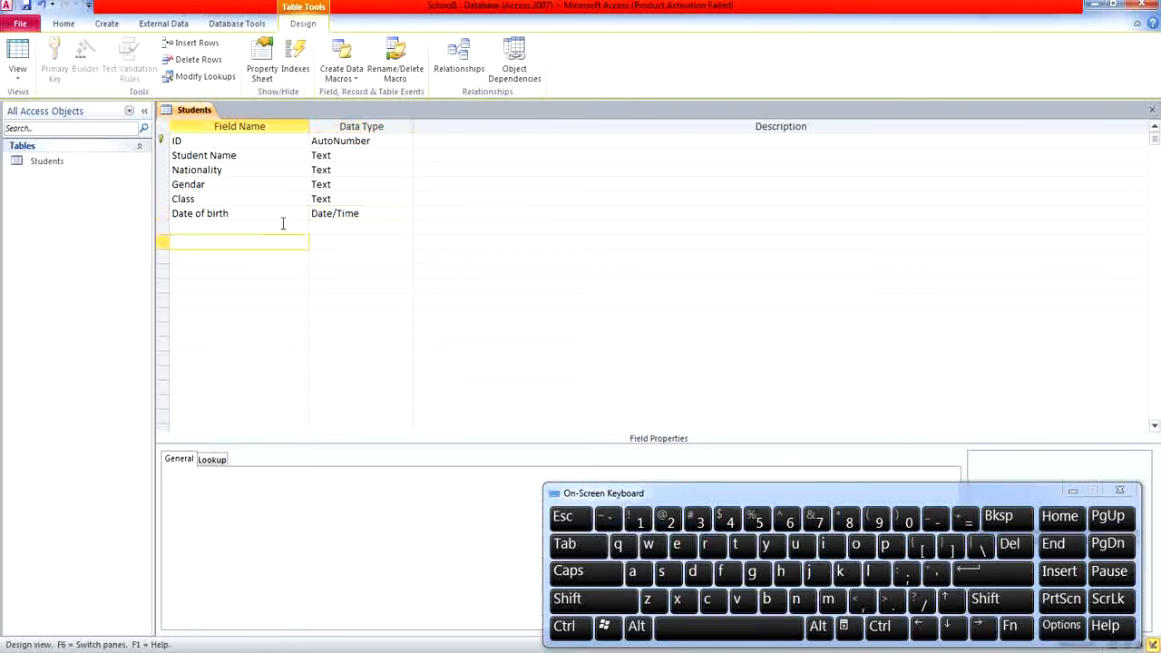
Step: Name the next field 'Image' and set its data type to Attachment
left_click(283, 224)
key("Caps_Lock")
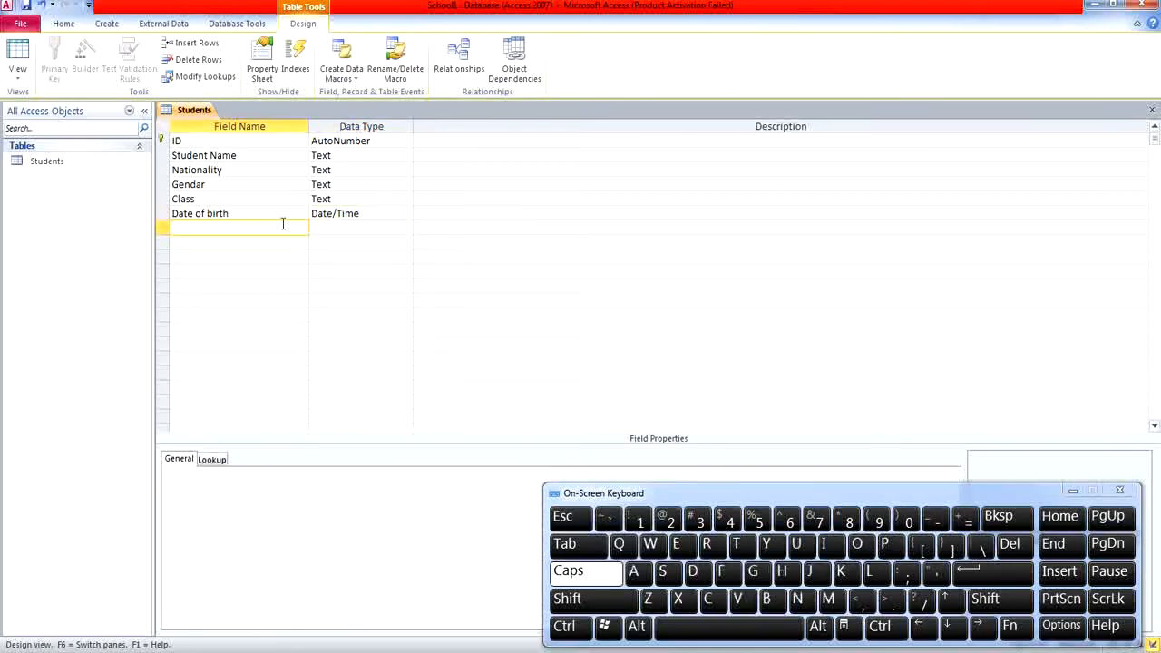
type("I")
key("Caps_Lock")
type("mage")
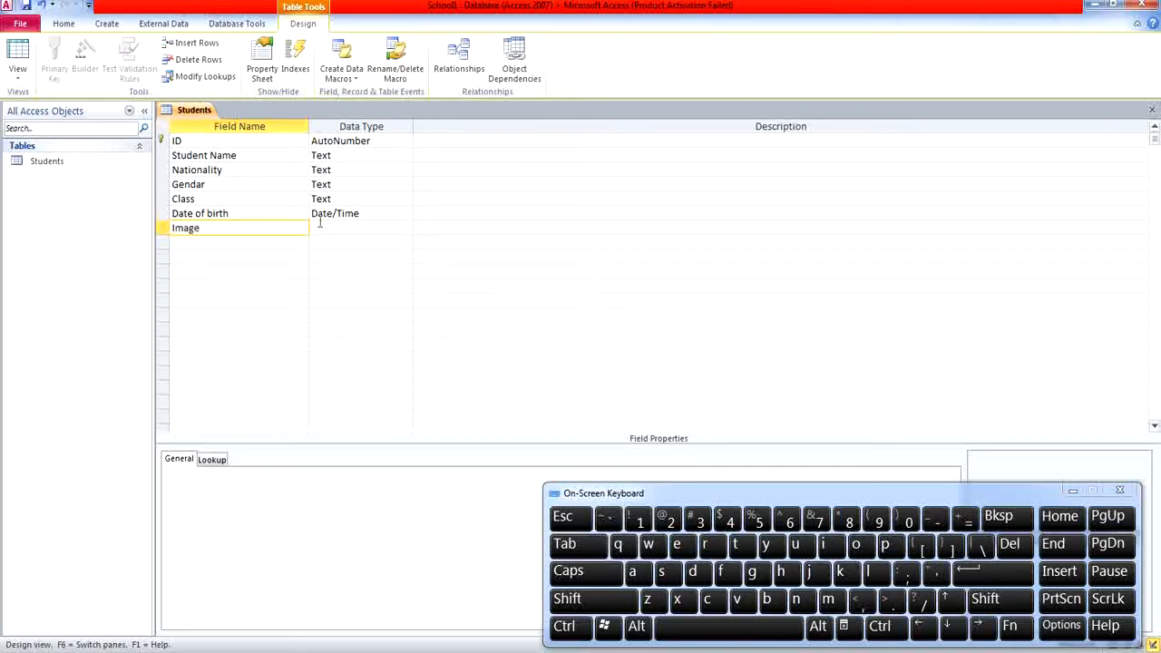
left_click(319, 227)
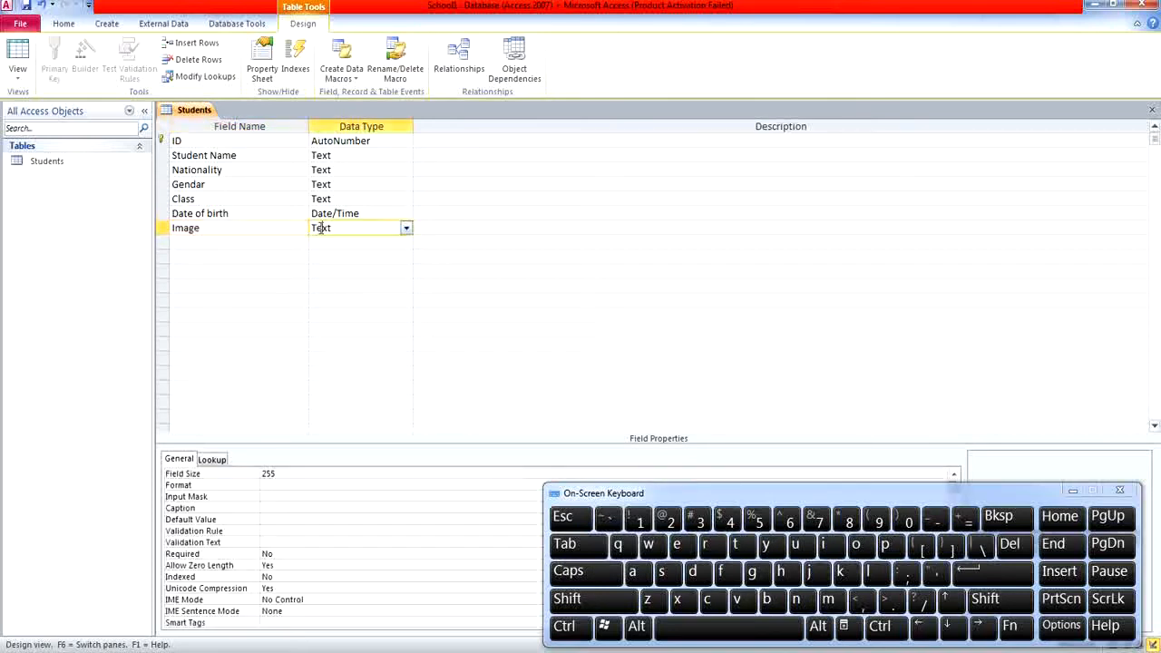
left_click(406, 227)
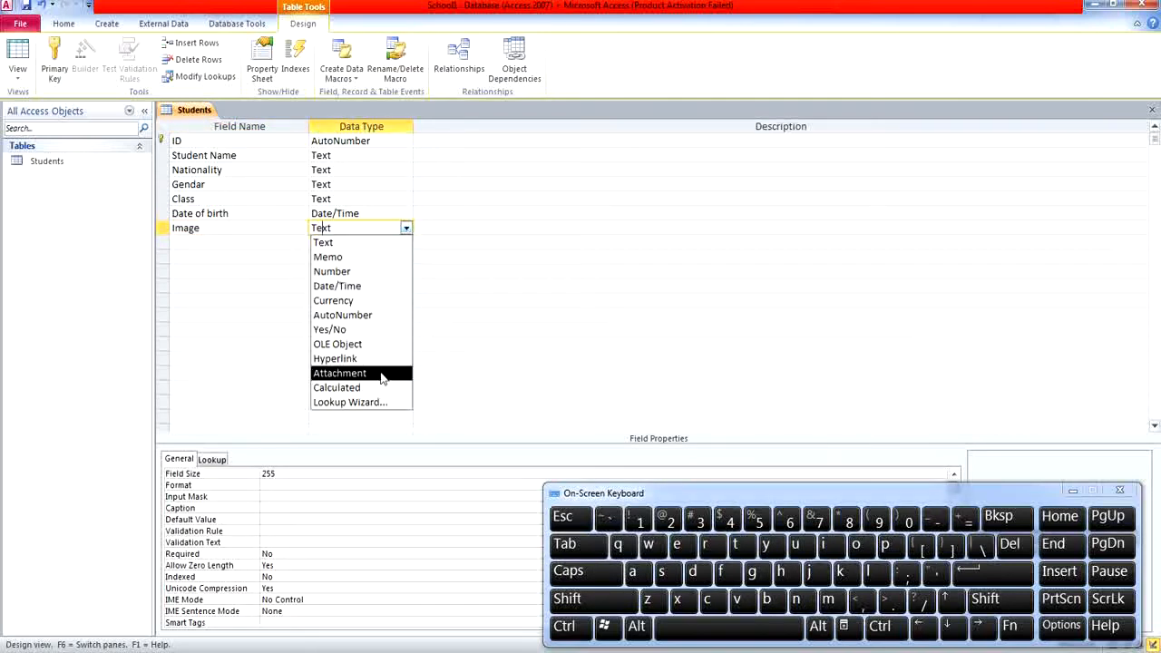
left_click(381, 373)
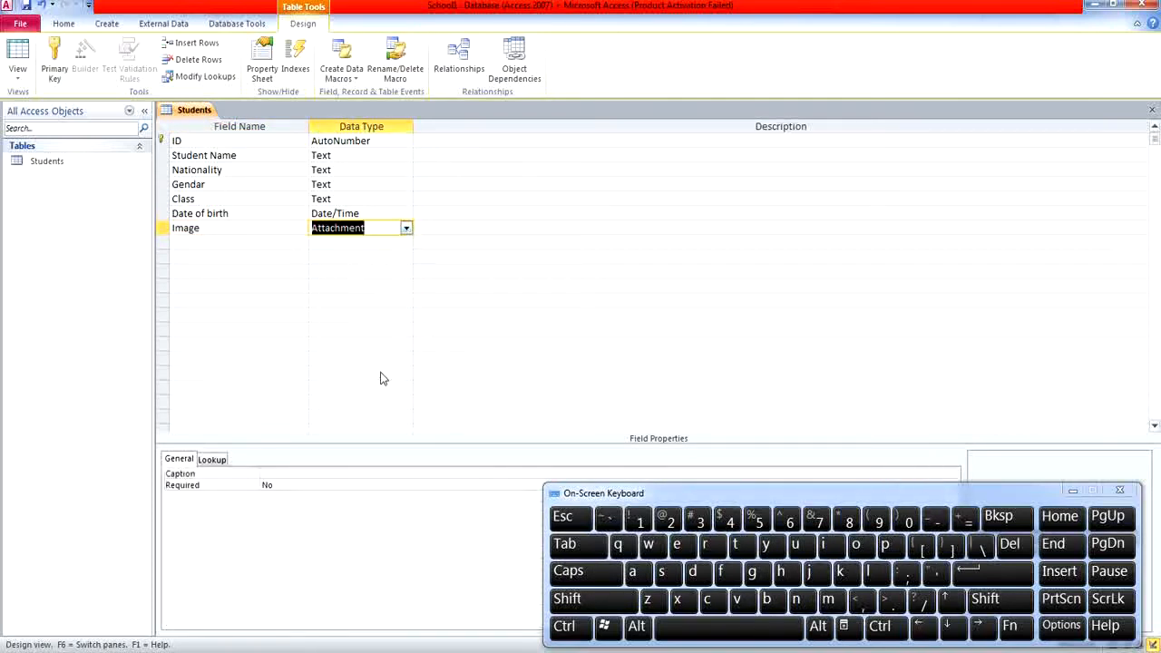
left_click(271, 246)
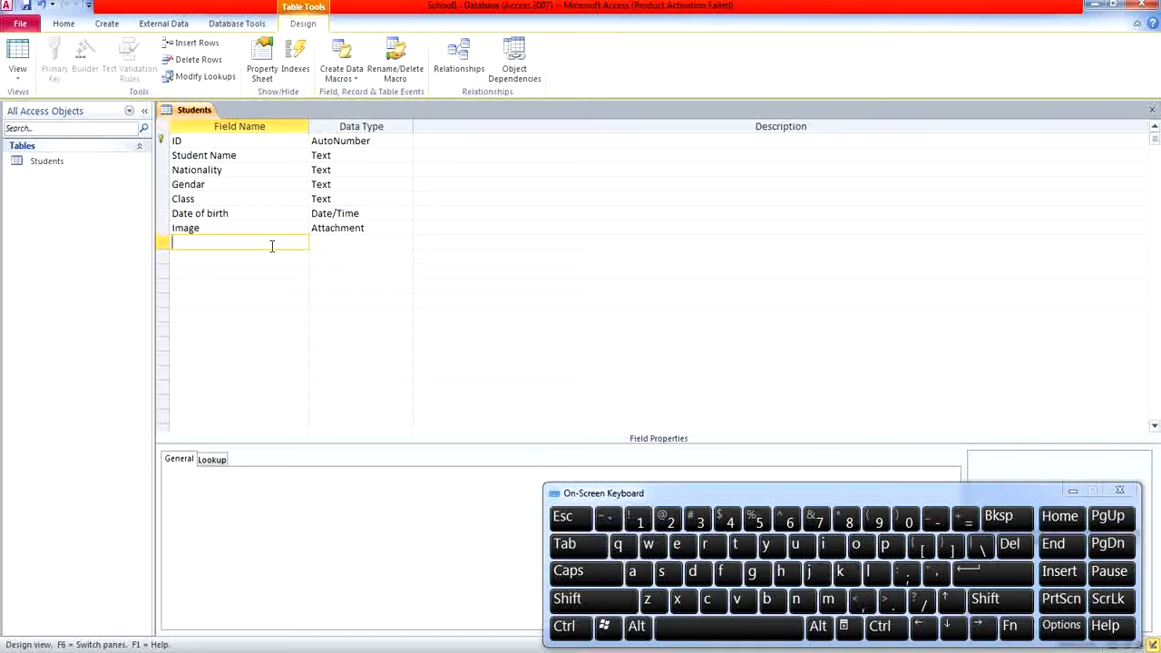
Step: Add a field named Bus and set its data type to Yes/No
key("Caps_Lock")
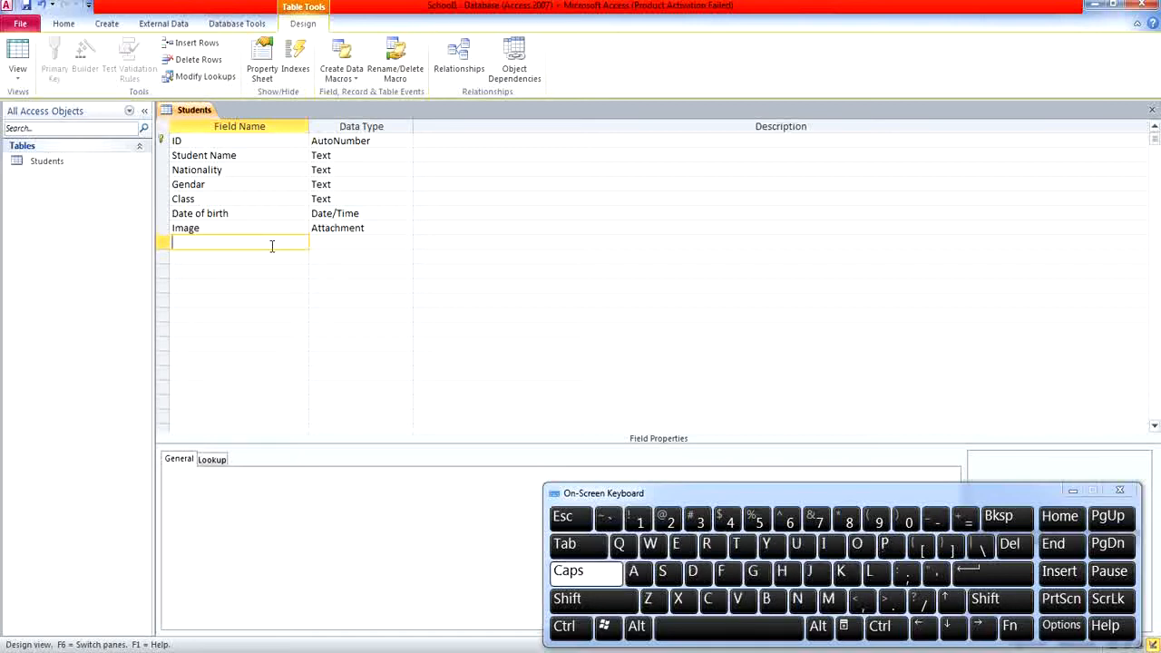
type("B")
key("Caps_Lock")
type("u")
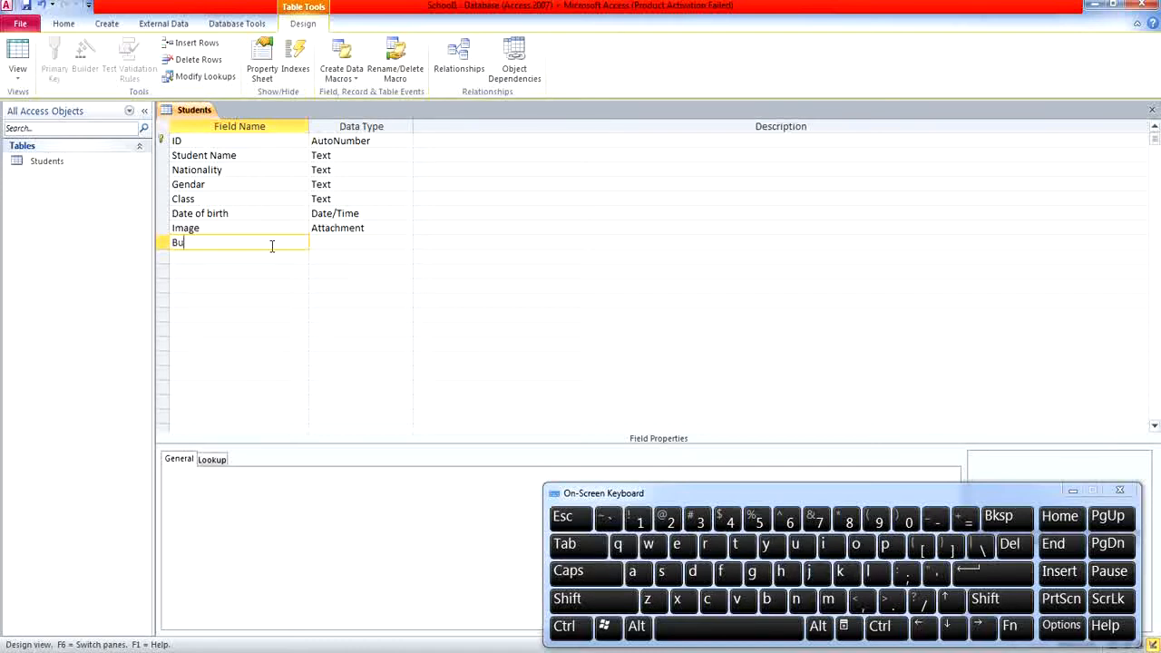
type("s")
left_click(360, 244)
left_click(405, 244)
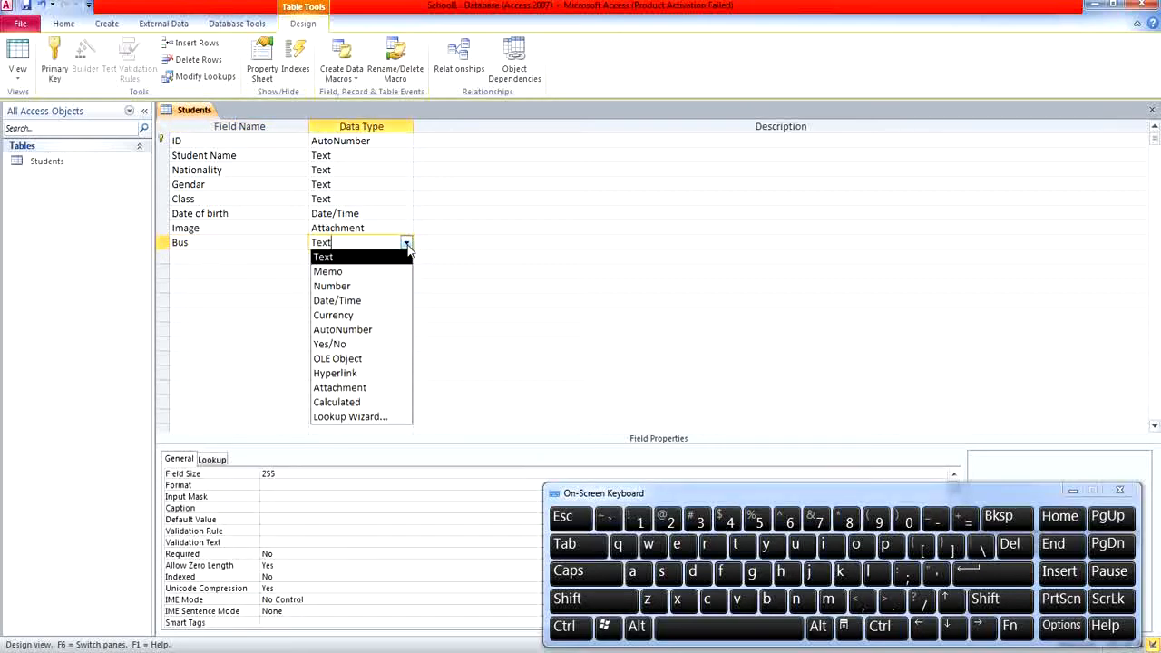
left_click(406, 244)
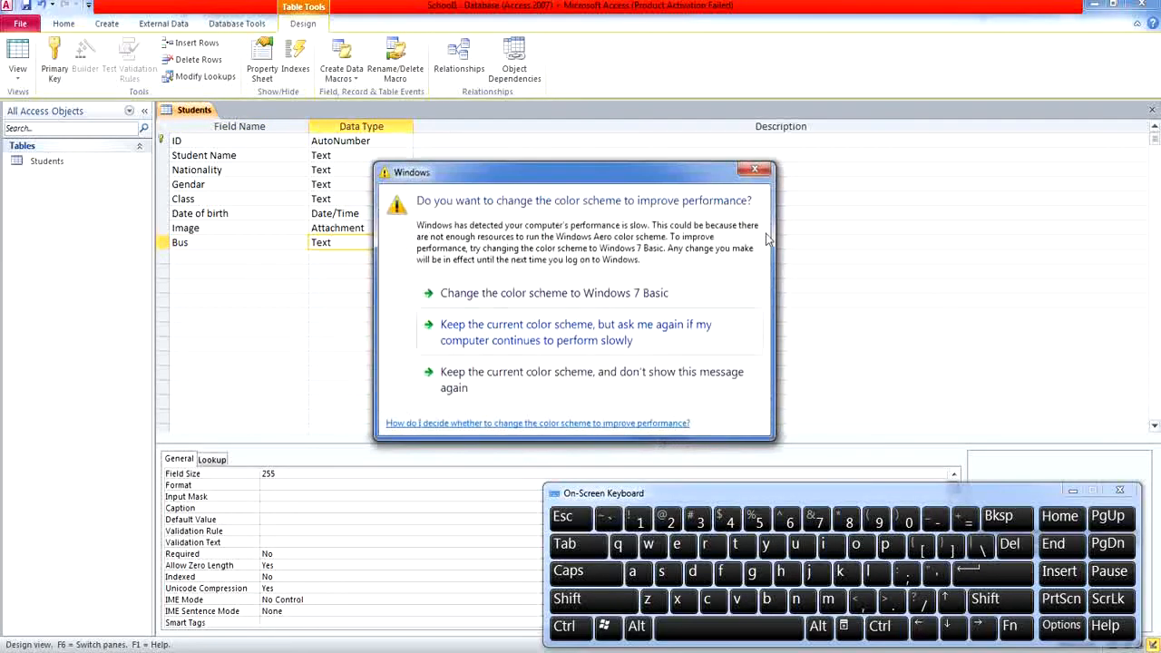
left_click(755, 169)
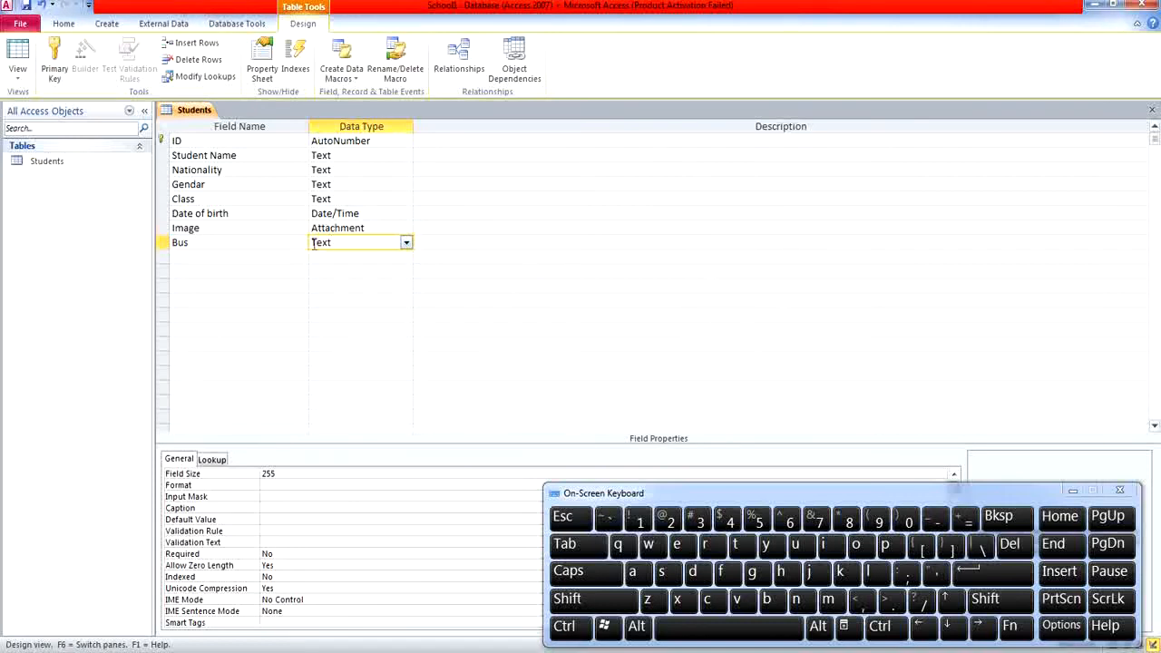
left_click(406, 244)
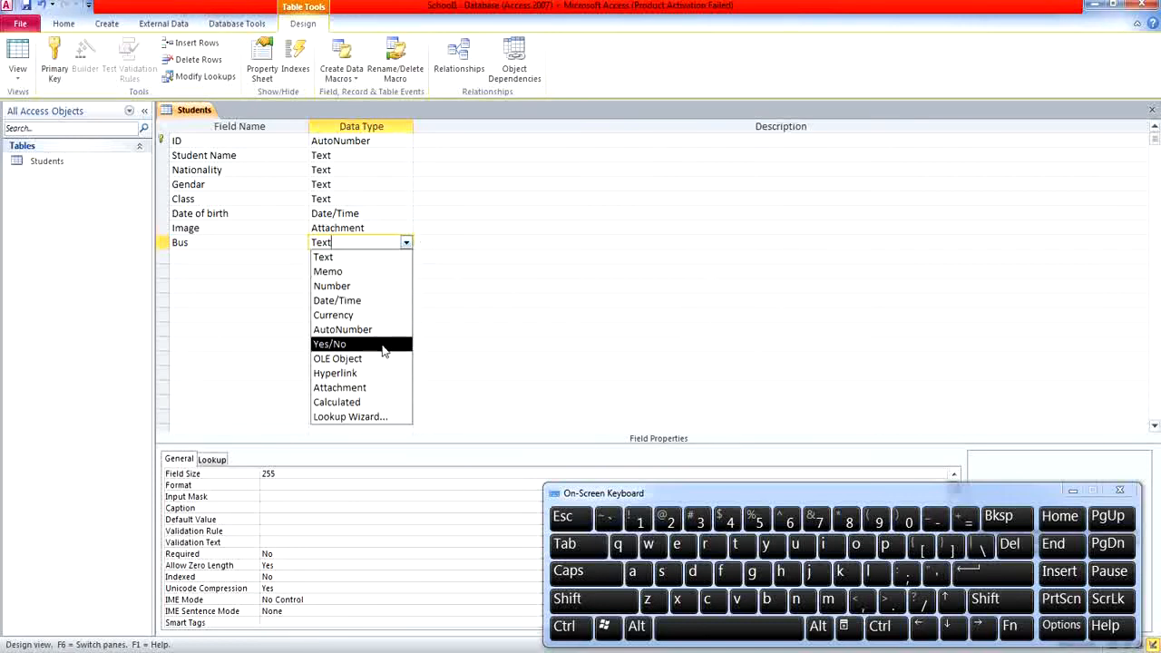
left_click(383, 351)
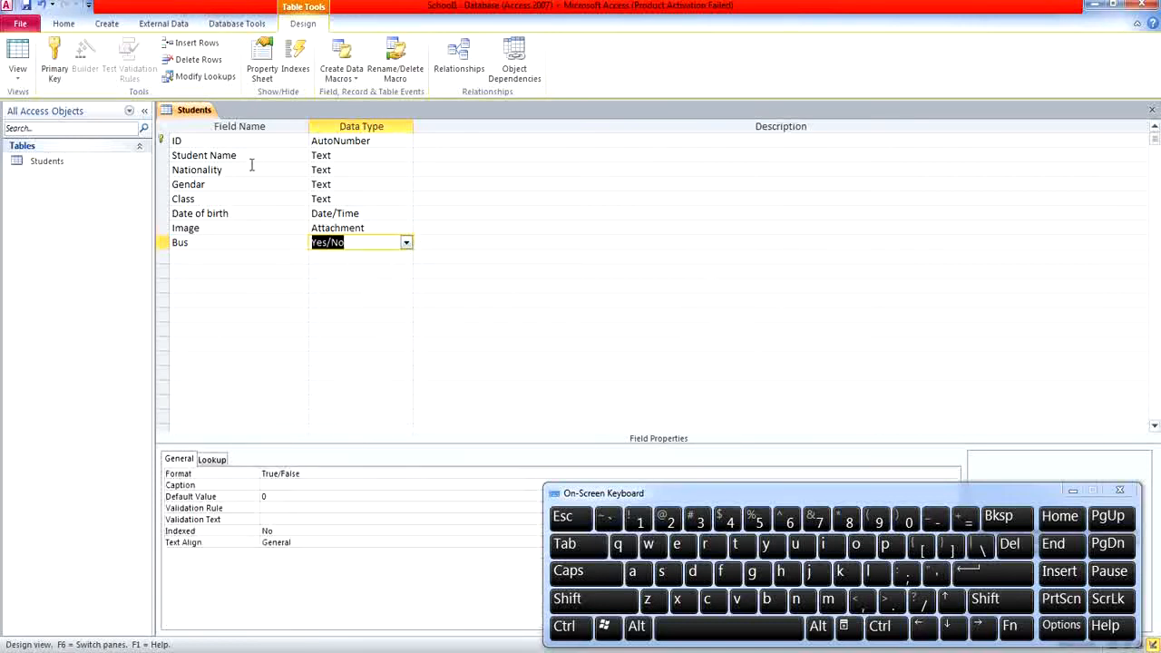
Step: Add a field named Address below Bus with the Memo data type
left_click(300, 262)
key("Caps_Lock")
type("A")
key("Caps_Lock")
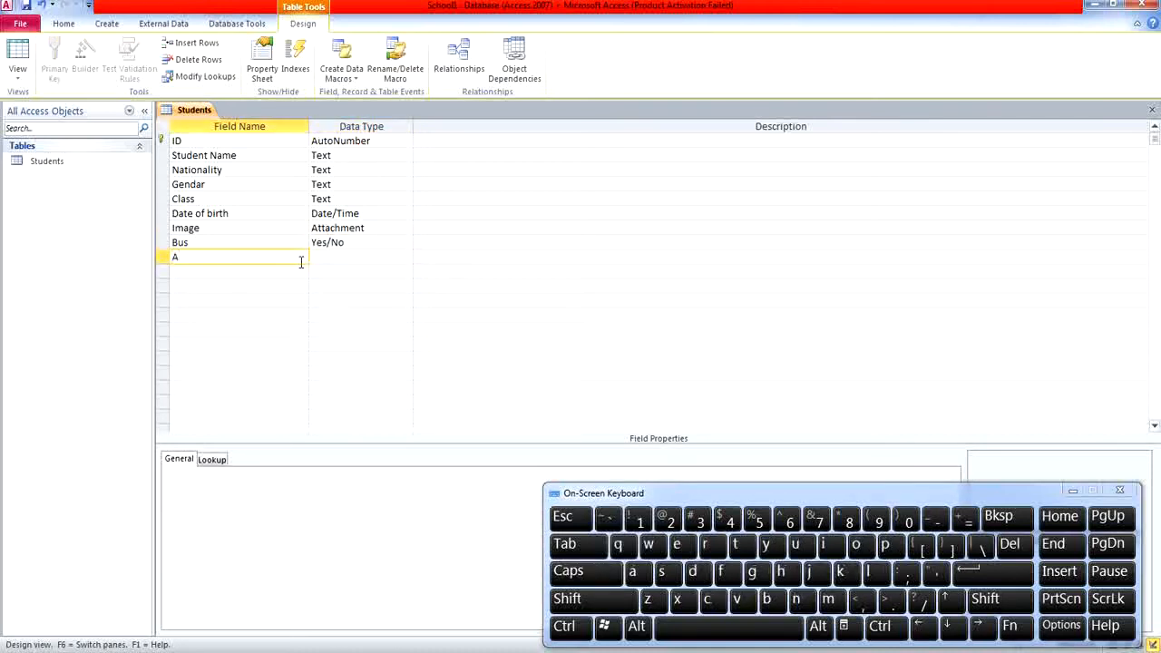
type("ddress")
left_click(323, 256)
left_click(405, 257)
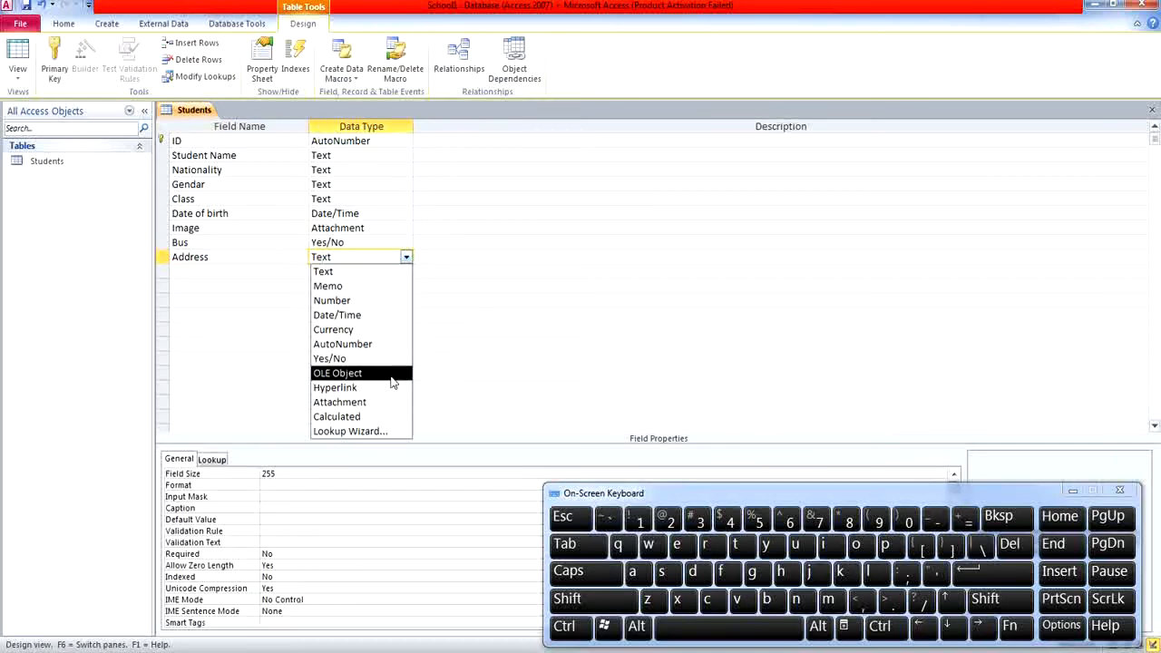
left_click(394, 287)
left_click(397, 275)
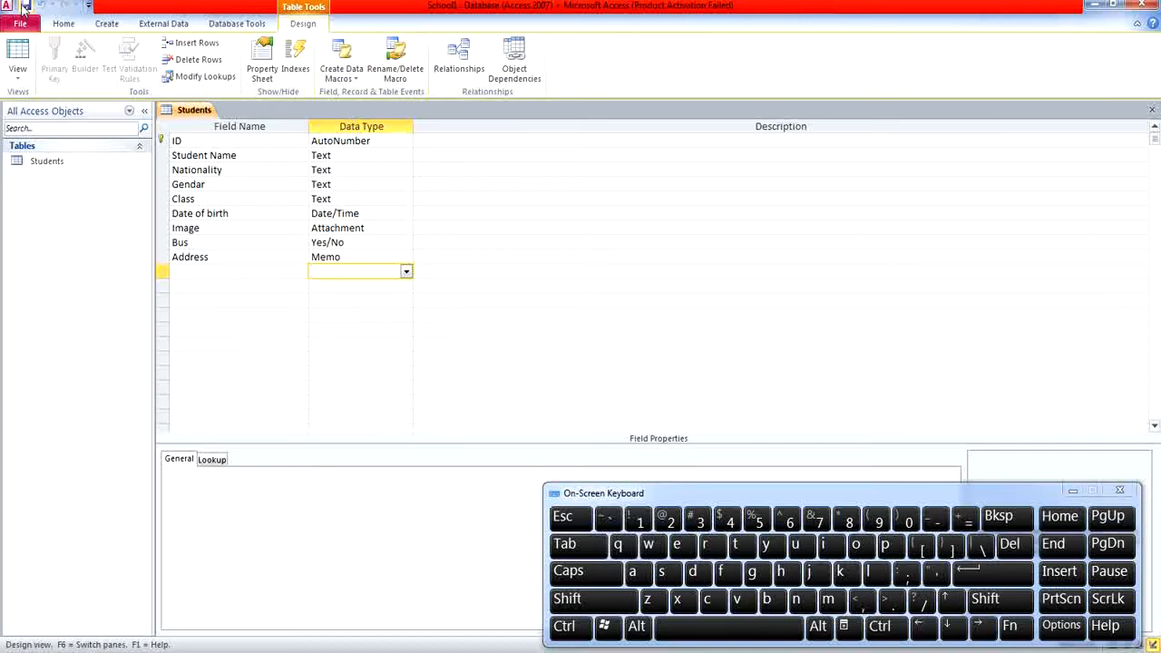
Step: Switch Students to Datasheet View and autofit the Student Name, Class and Date of birth columns
left_click(18, 71)
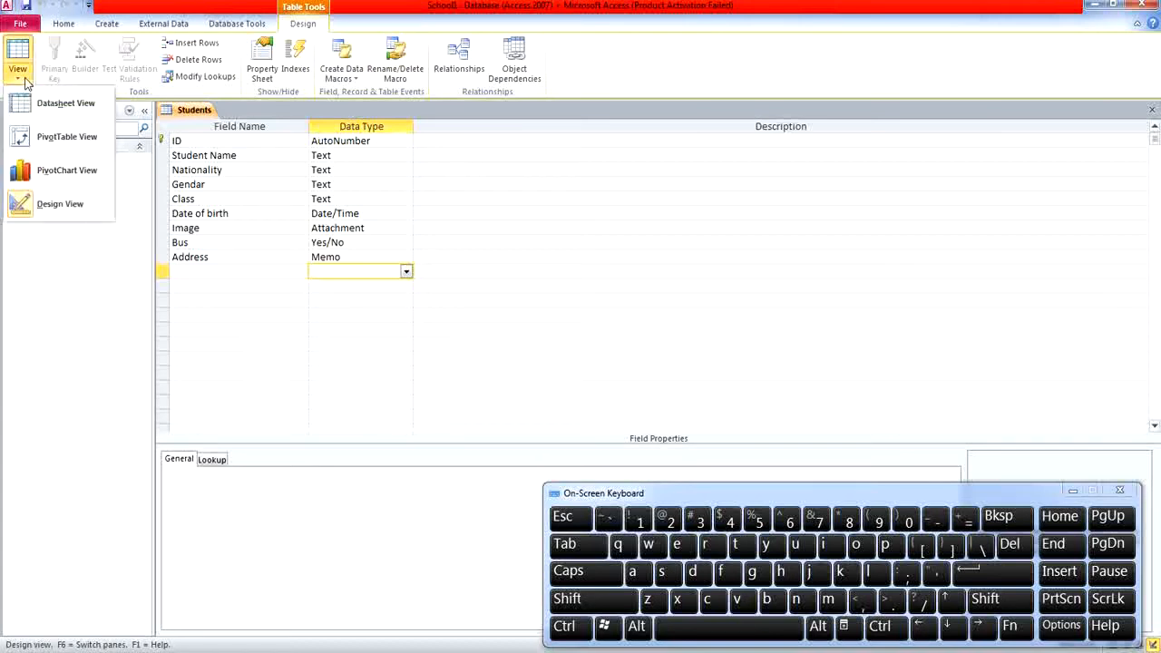
left_click(73, 108)
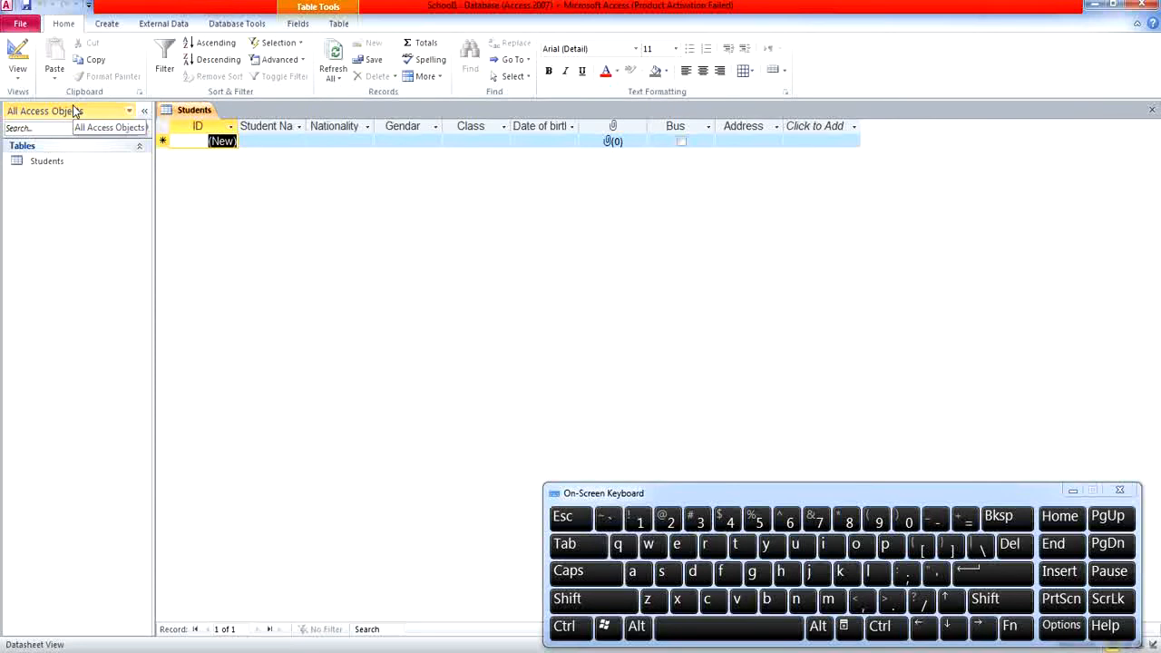
double_click(306, 126)
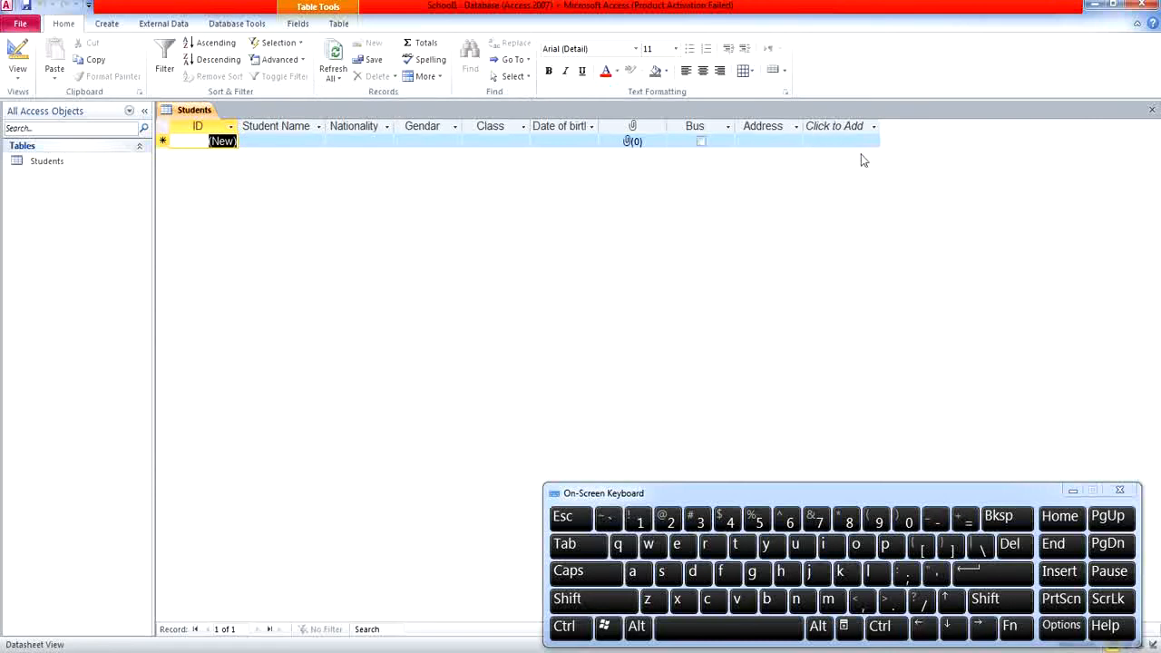
double_click(533, 132)
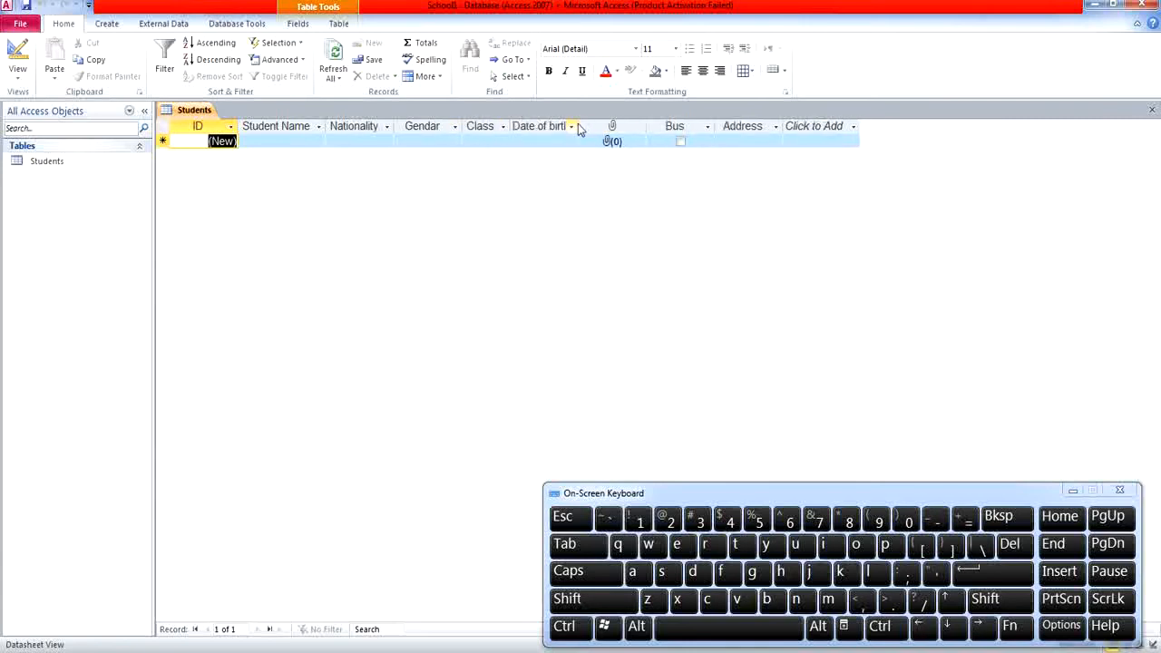
double_click(577, 130)
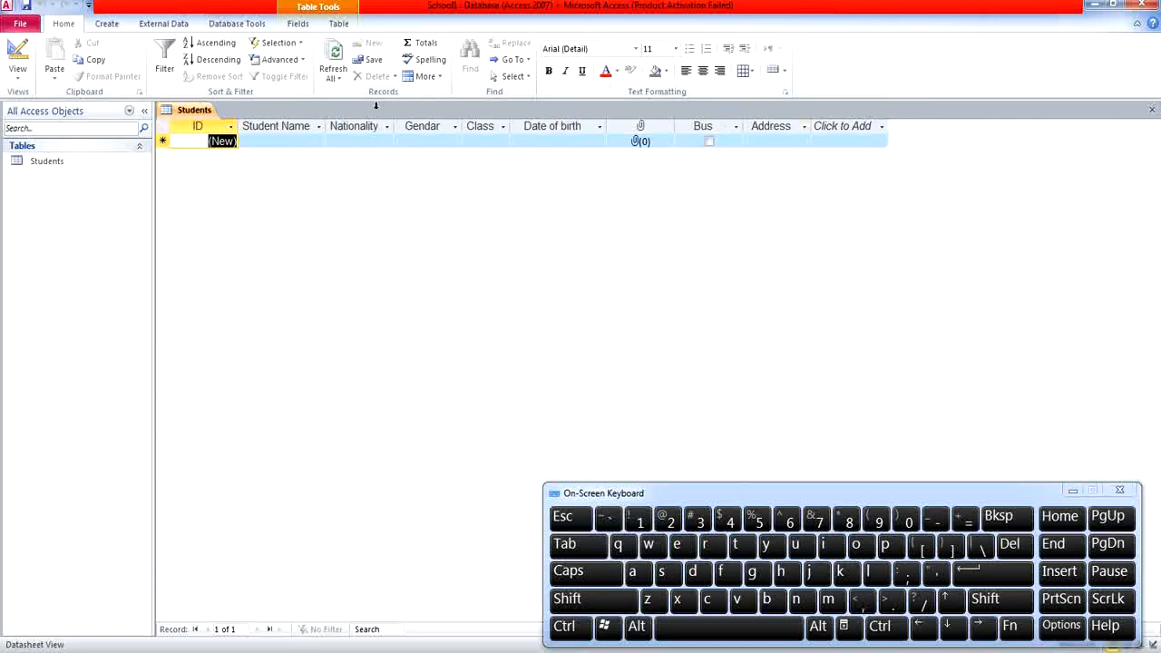
Step: Enter the first student's full name in the Student Name cell
left_click(300, 141)
key("Caps_Lock")
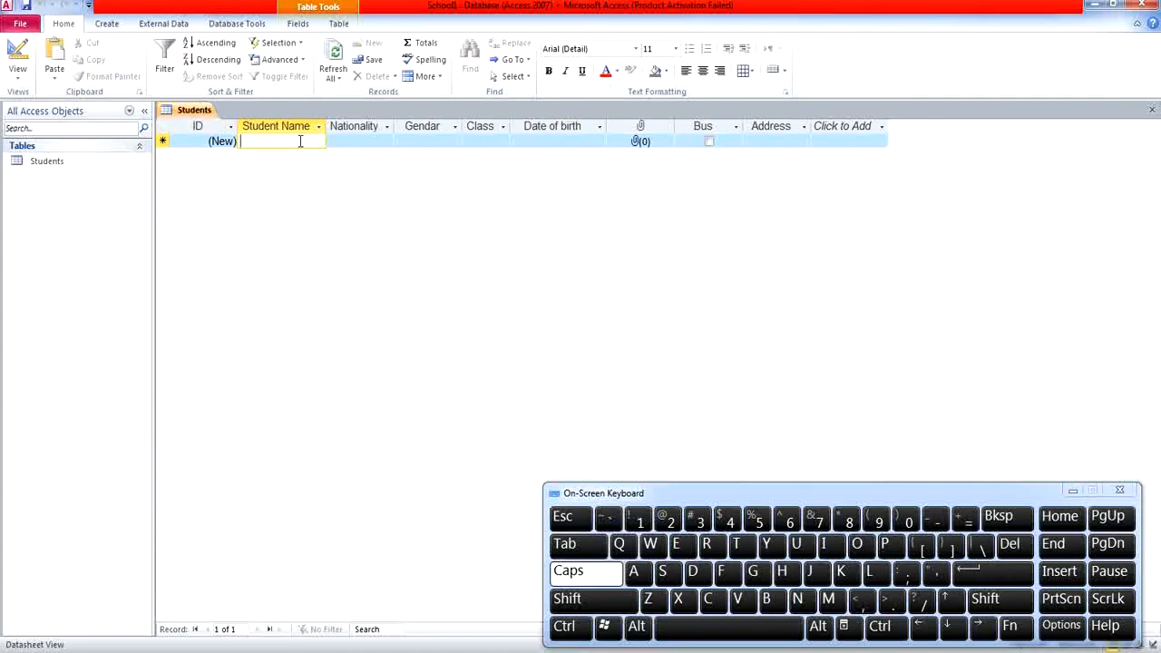
key("Caps_Lock")
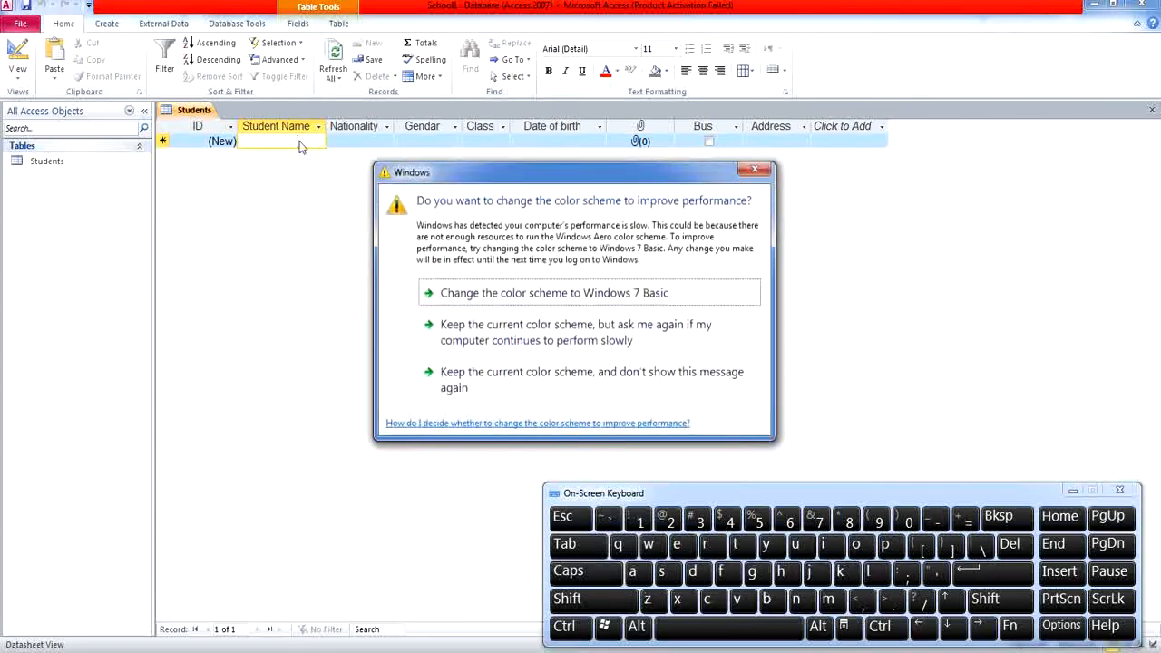
left_click(760, 170)
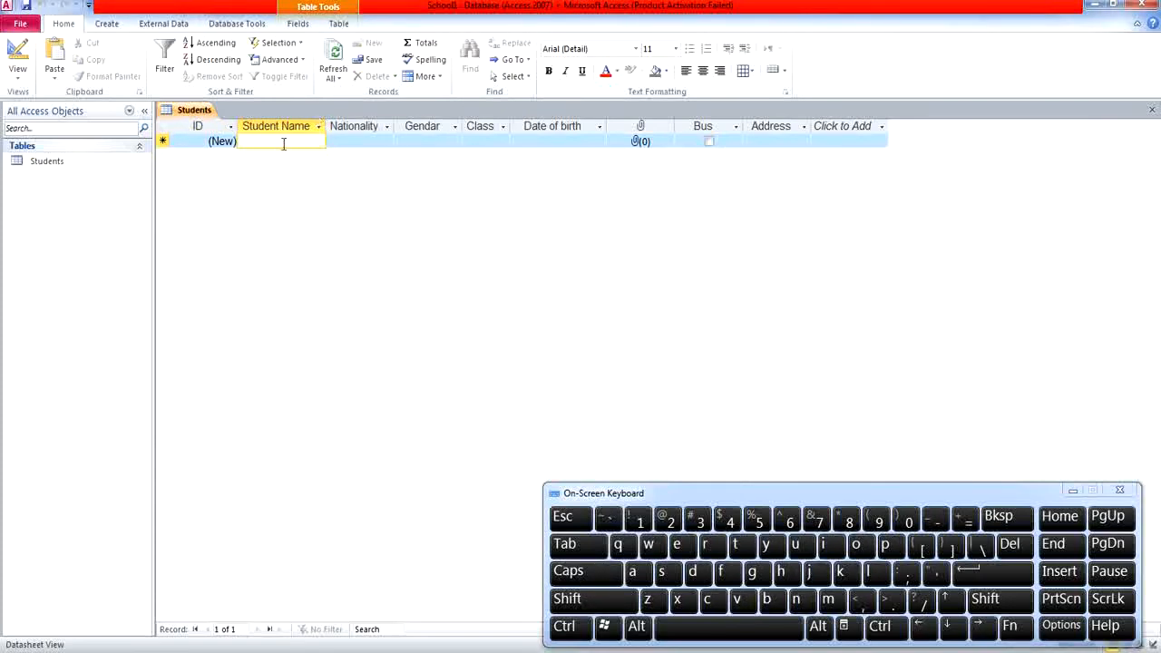
type("f")
key("BackSpace")
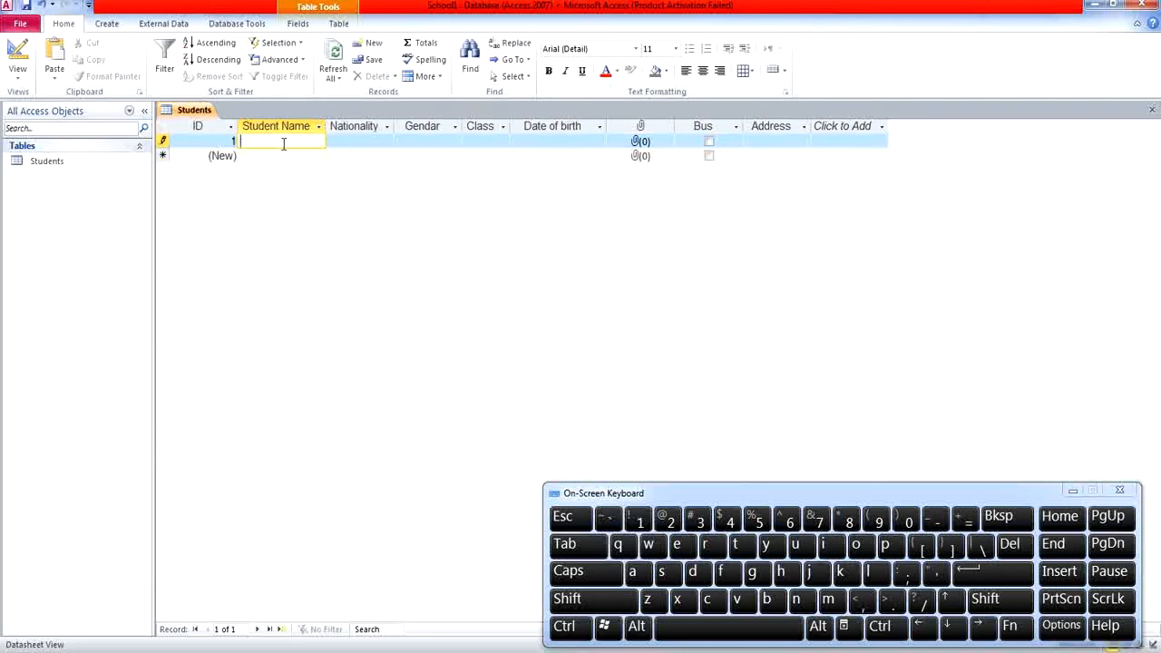
key("Caps_Lock")
type("F")
key("Caps_Lock")
type("atma")
key("Caps_Lock")
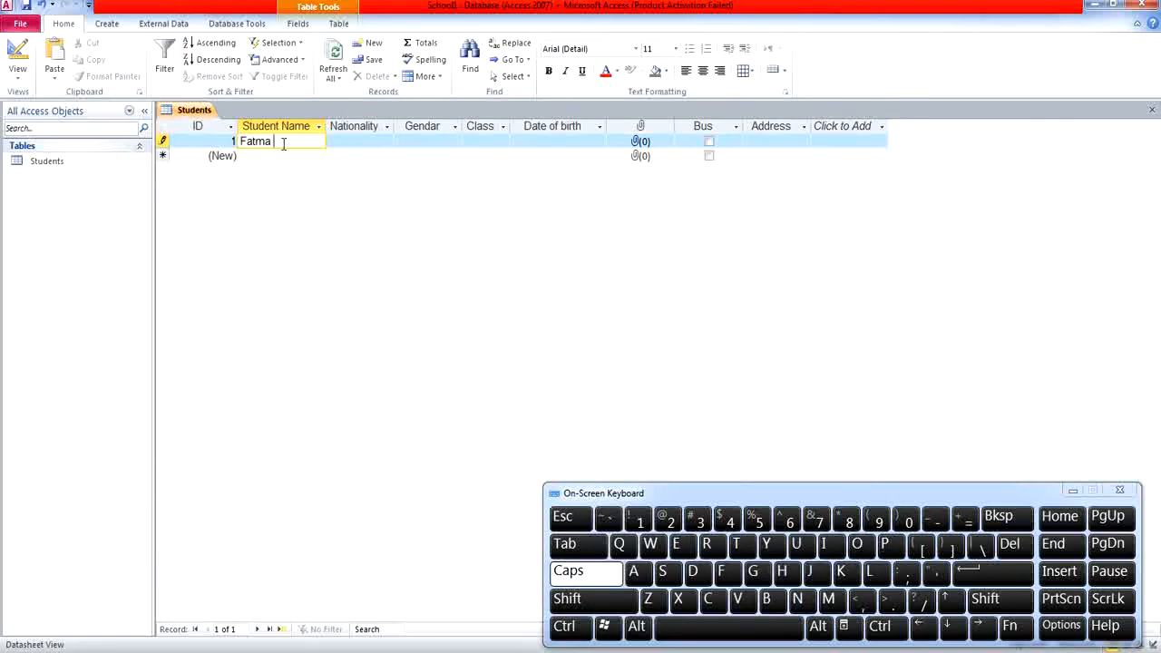
left_click(863, 551)
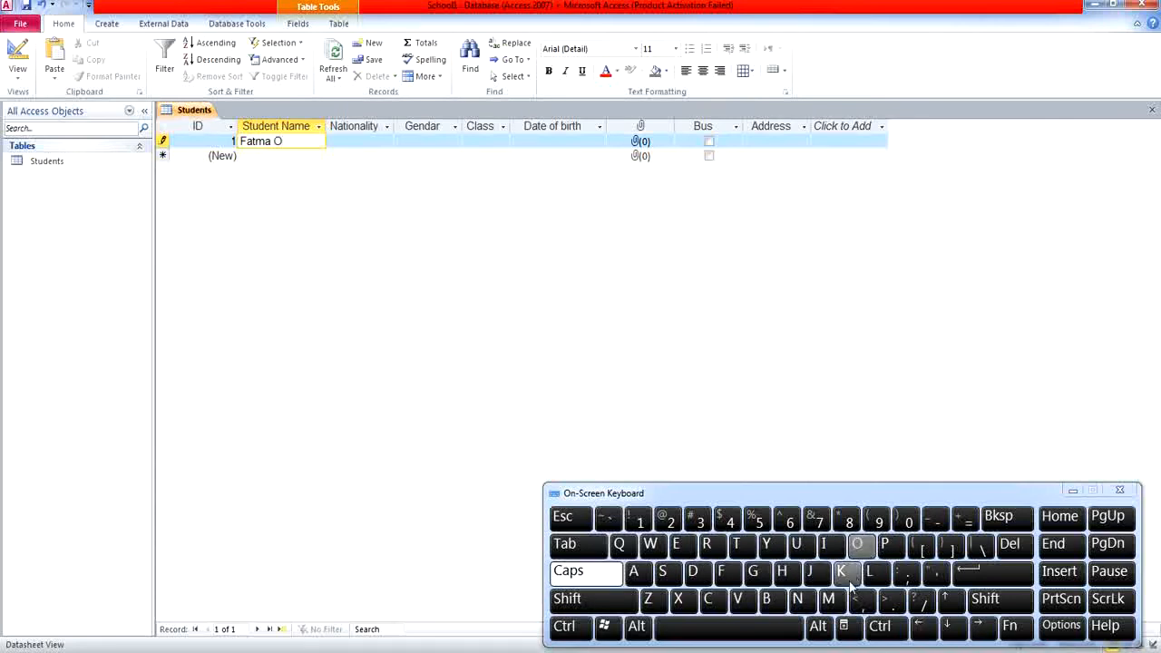
key("Caps_Lock")
type("mar")
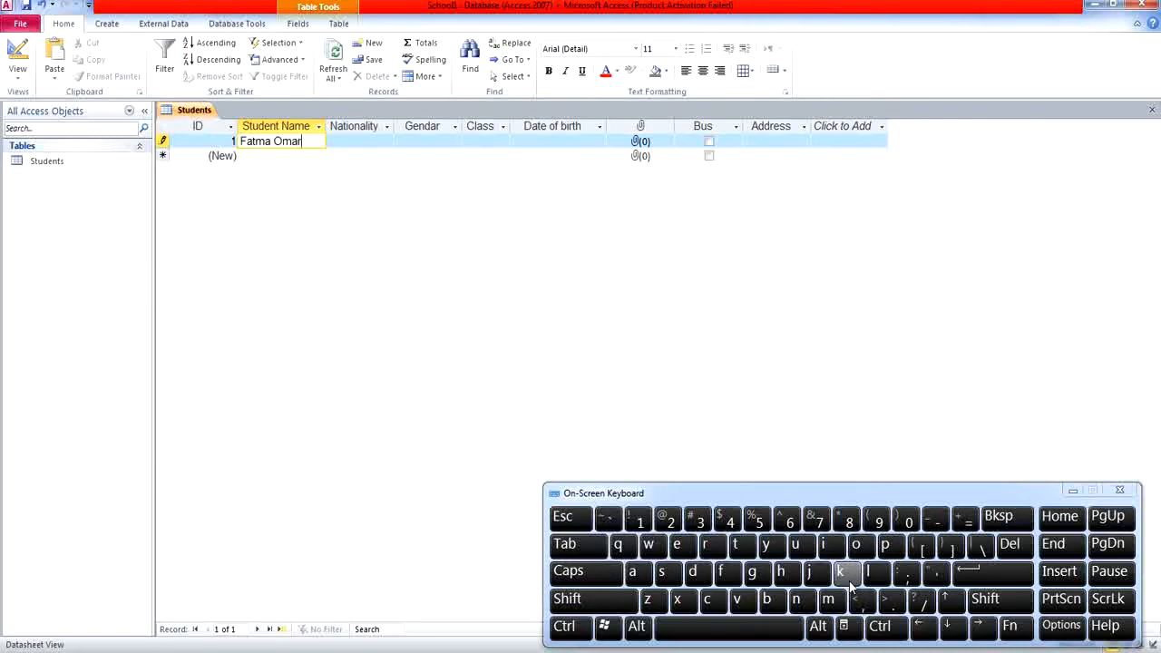
Step: Fill in Nationality Egyption, Gendar female and Class G8 for the first record
left_click(367, 139)
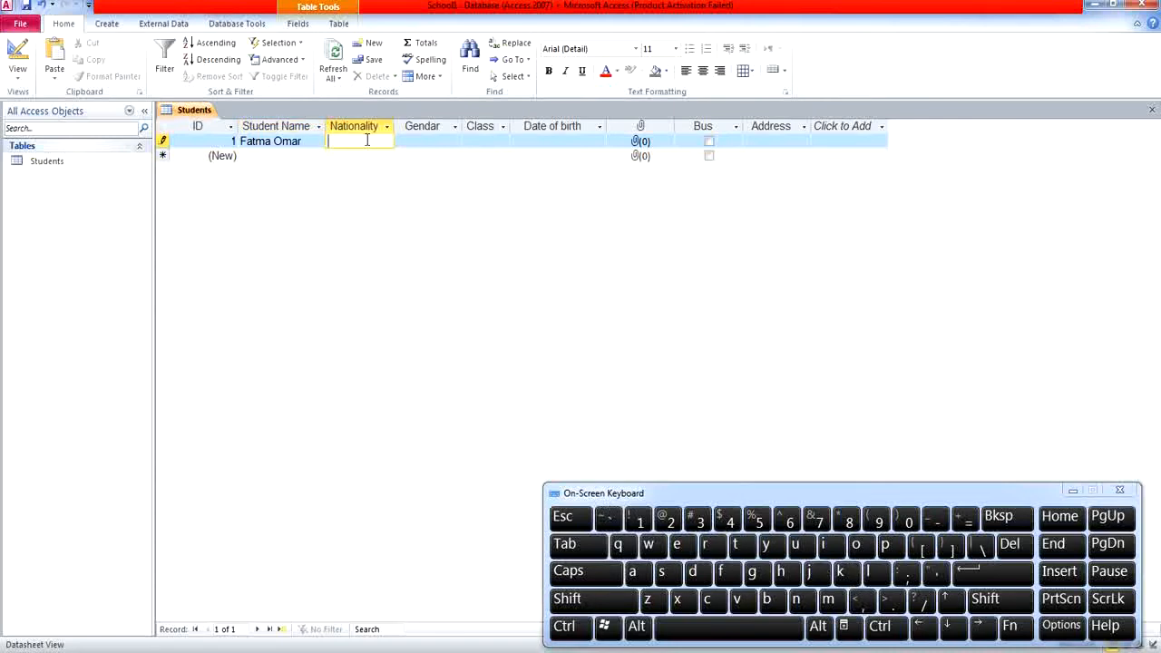
key("Caps_Lock")
type("E")
key("Caps_Lock")
type("gyption")
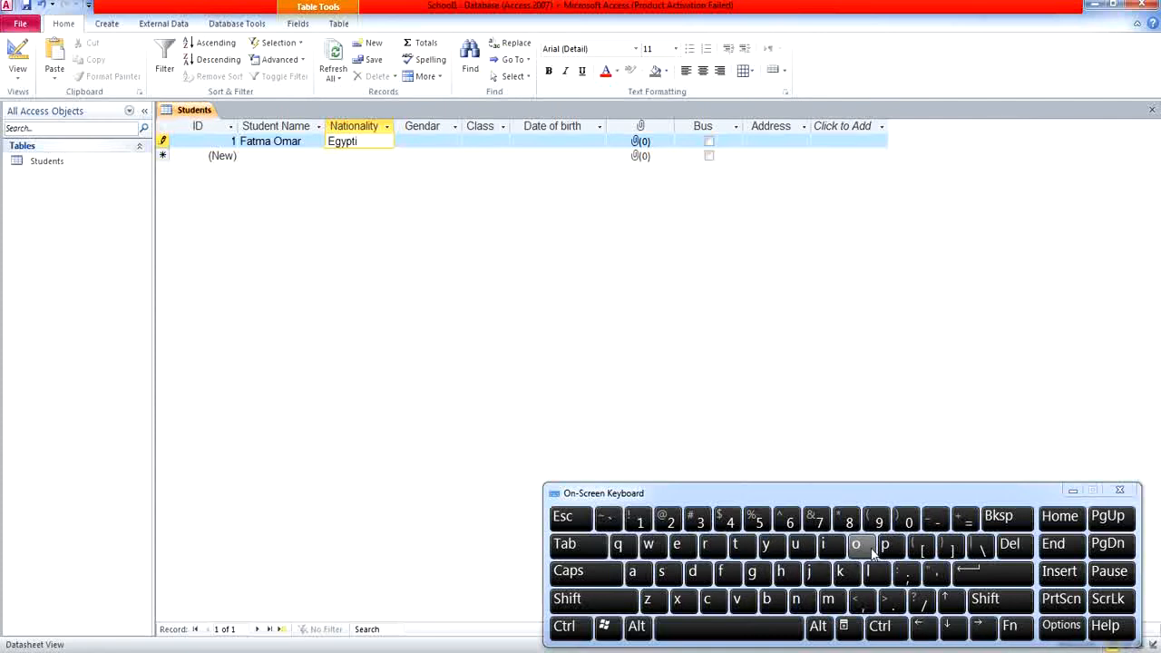
left_click(451, 142)
type("fe")
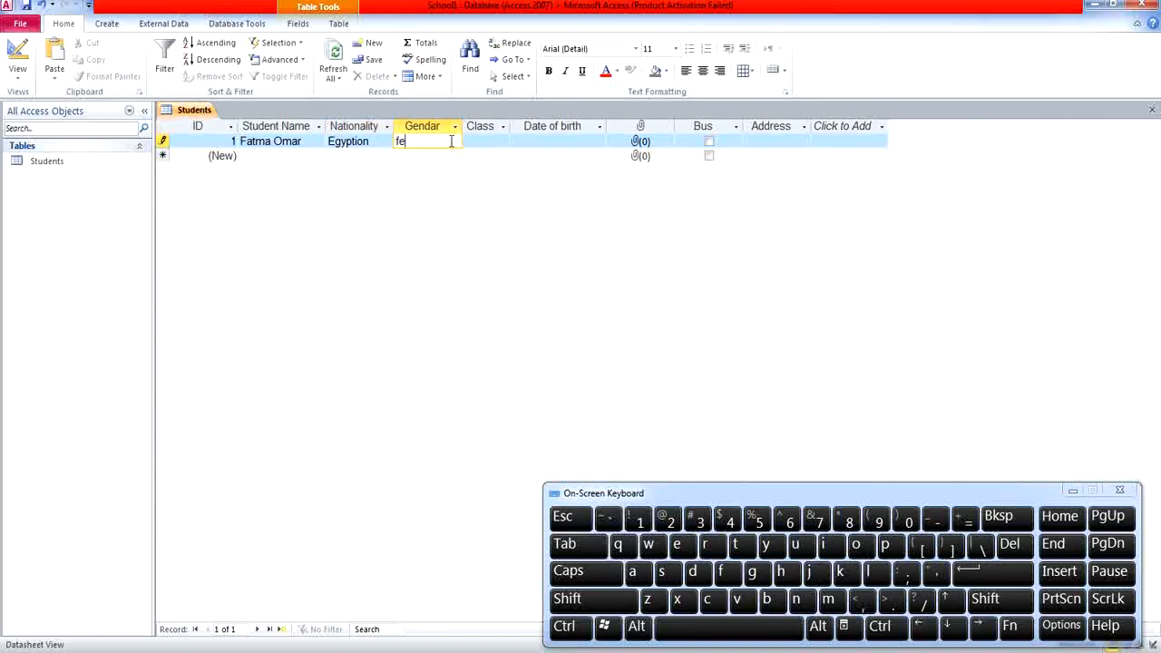
type("male")
left_click(489, 141)
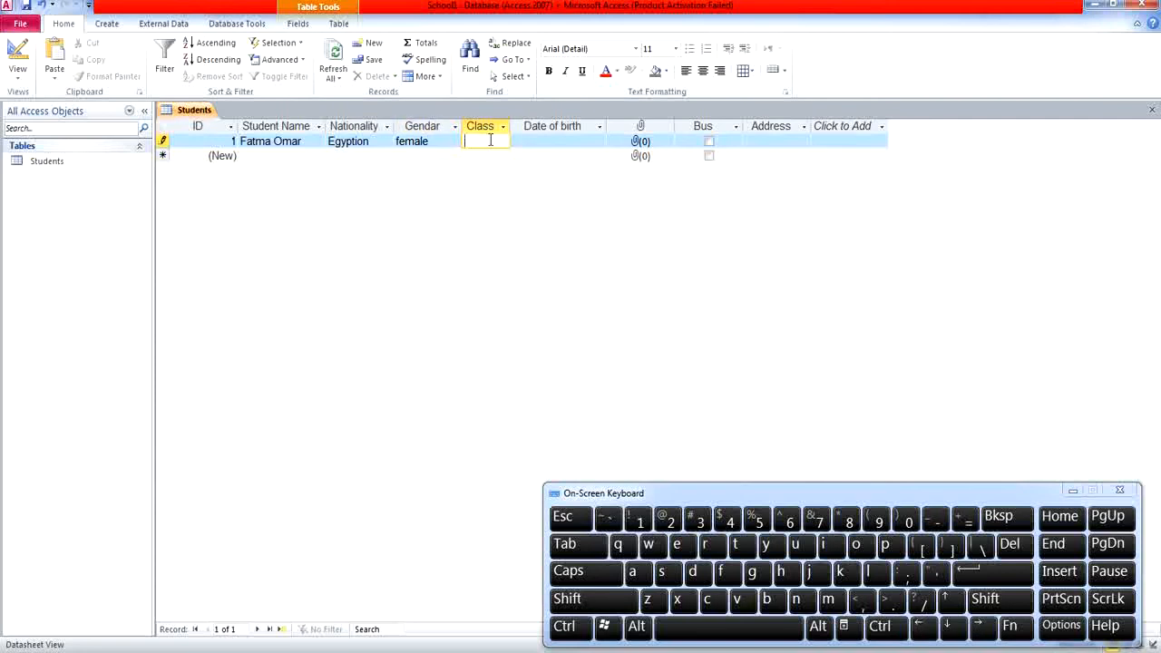
key("Caps_Lock")
type("G8")
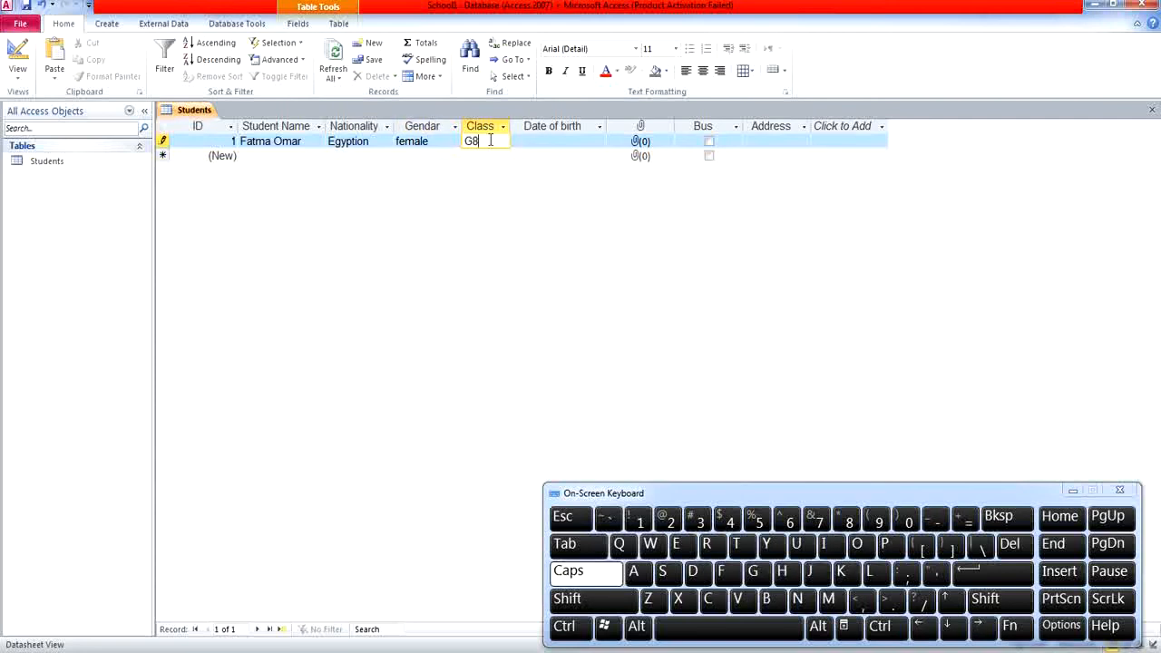
left_click(532, 142)
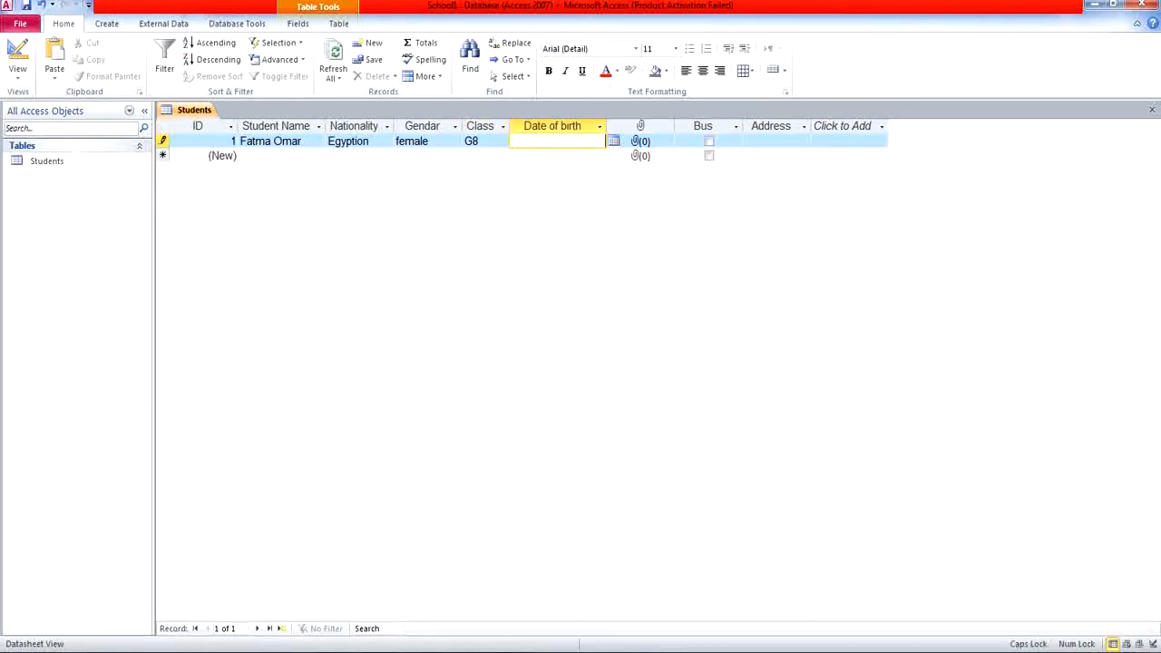
Step: Enter 17/01/2009 as the first student's date of birth
left_click(614, 140)
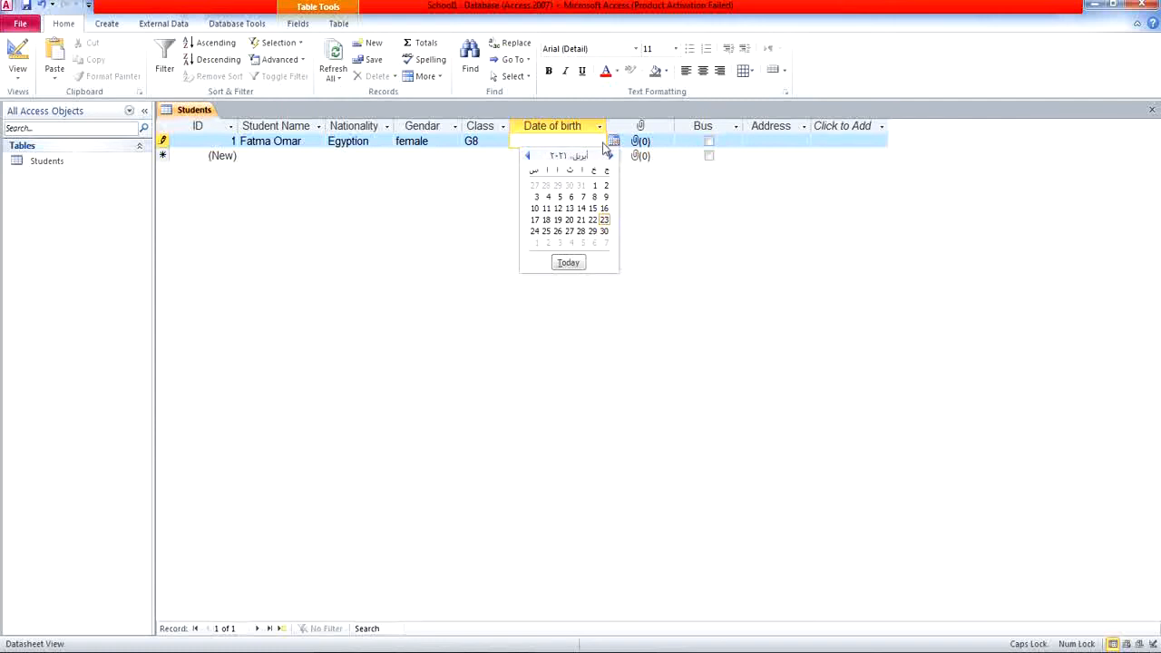
left_click(598, 142)
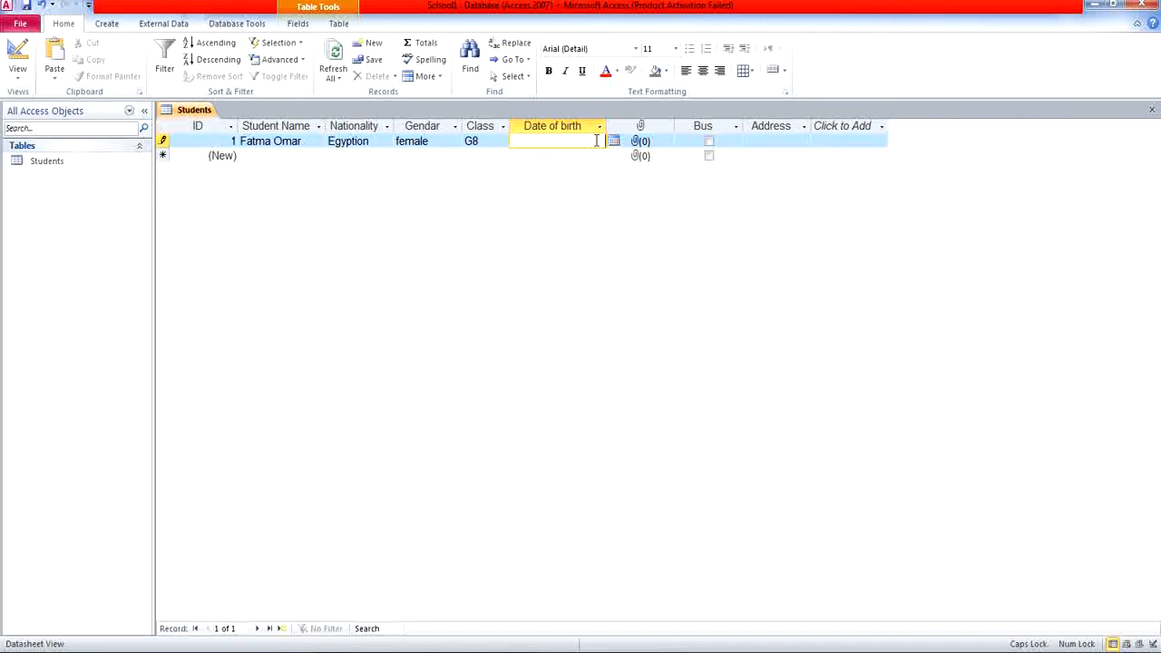
type("7/01/2009")
left_click(659, 141)
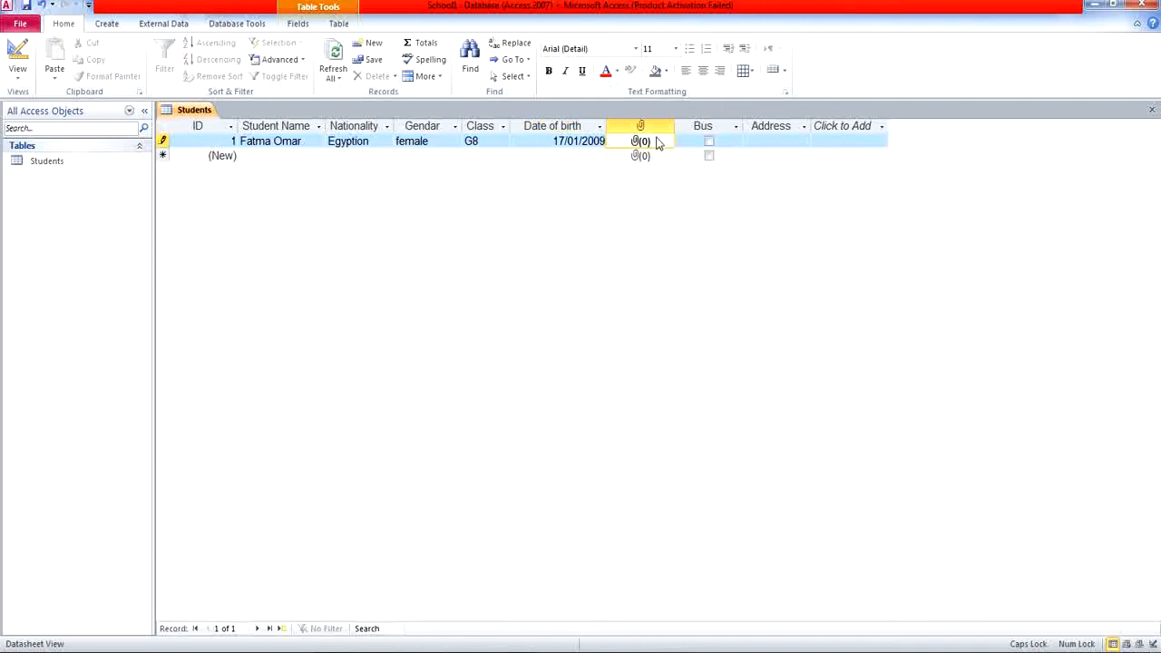
Step: Attach download.jpg to the record's Image field and tick its Bus checkbox
double_click(658, 141)
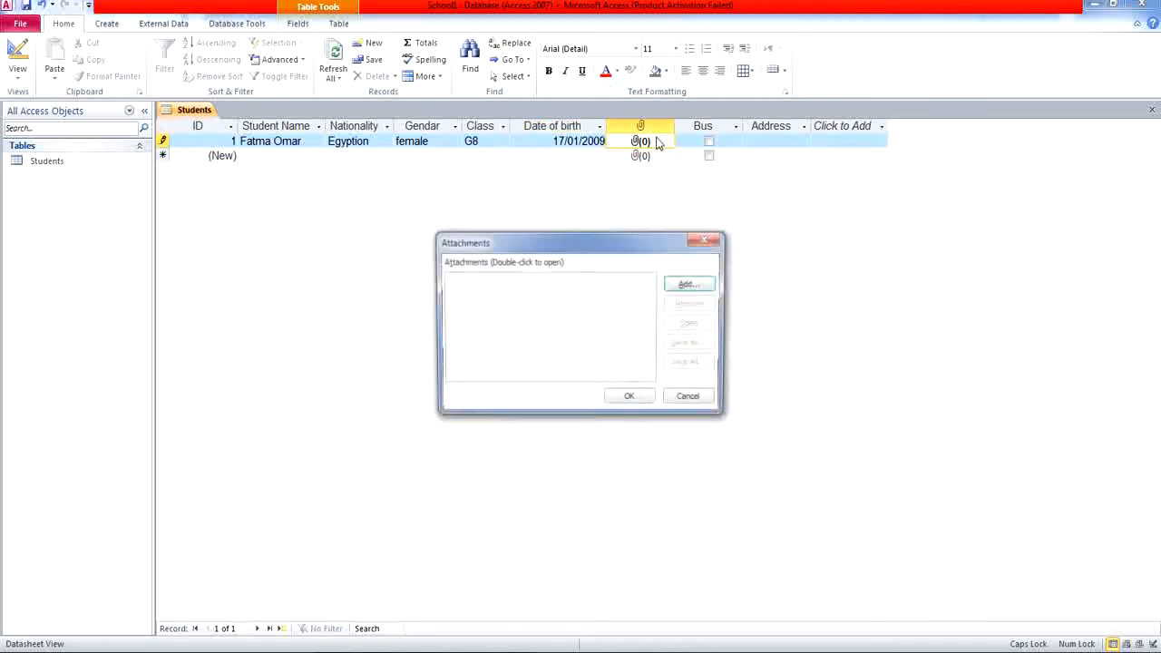
left_click(688, 284)
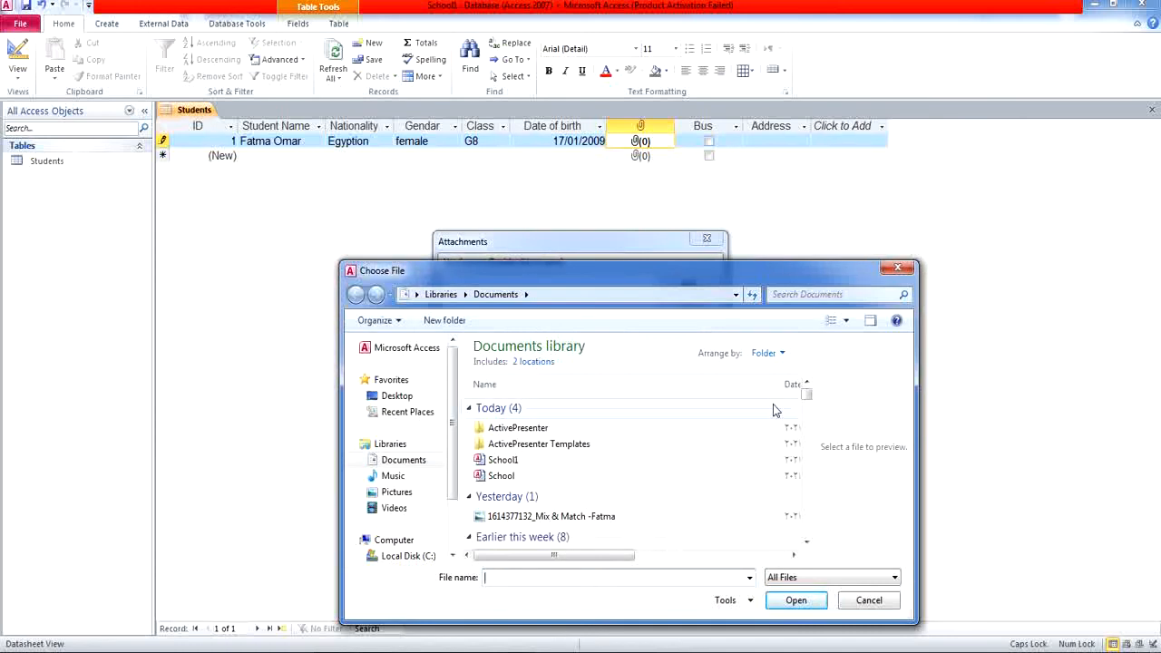
left_click(585, 517)
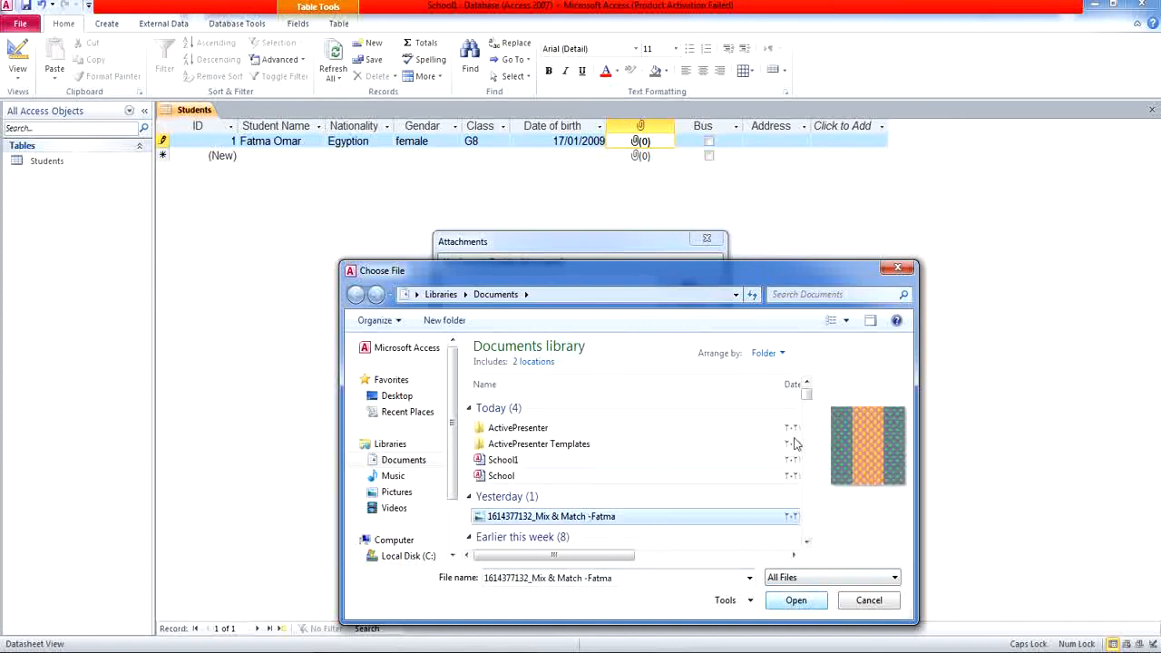
scroll(807, 544, "down", 5)
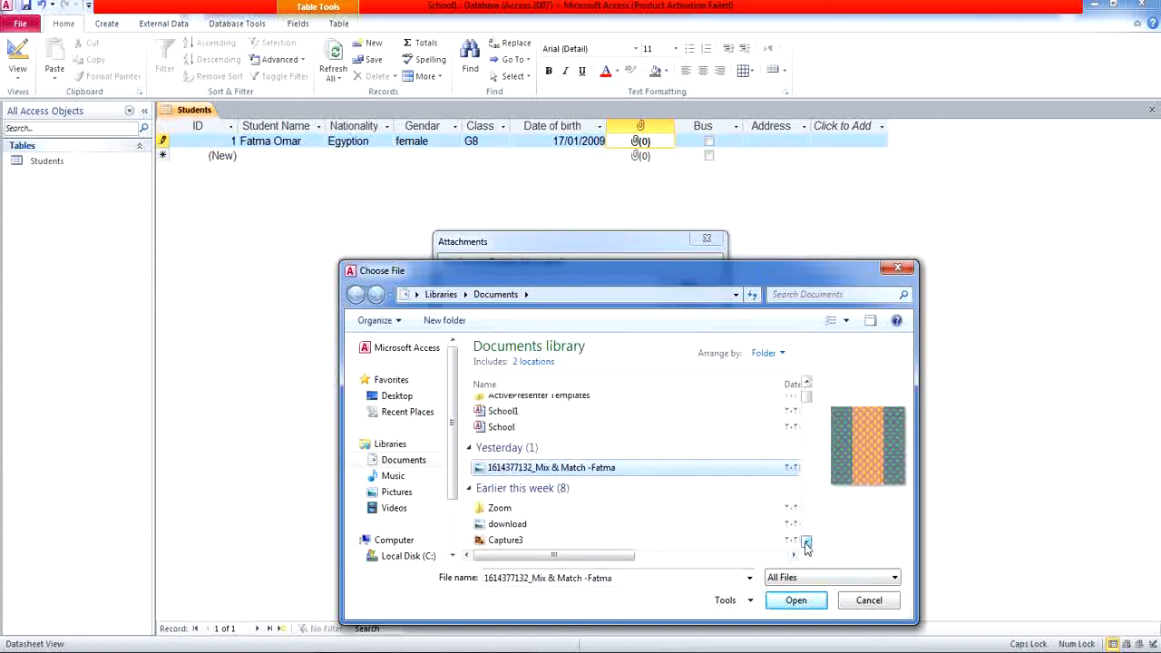
left_click(539, 493)
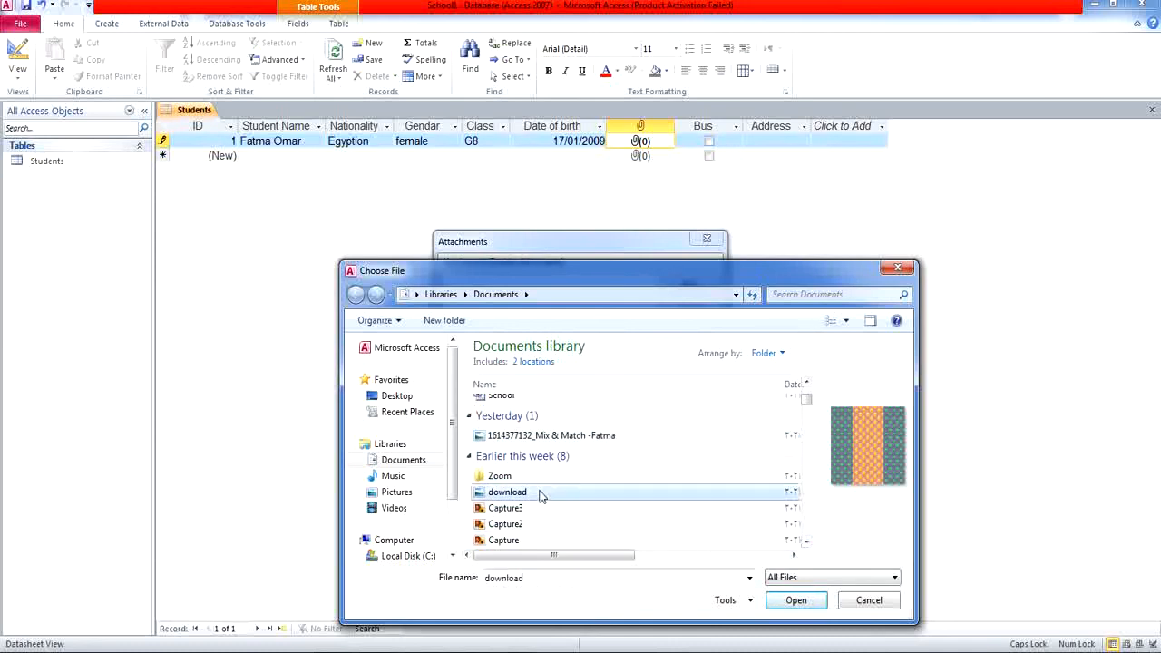
left_click(802, 605)
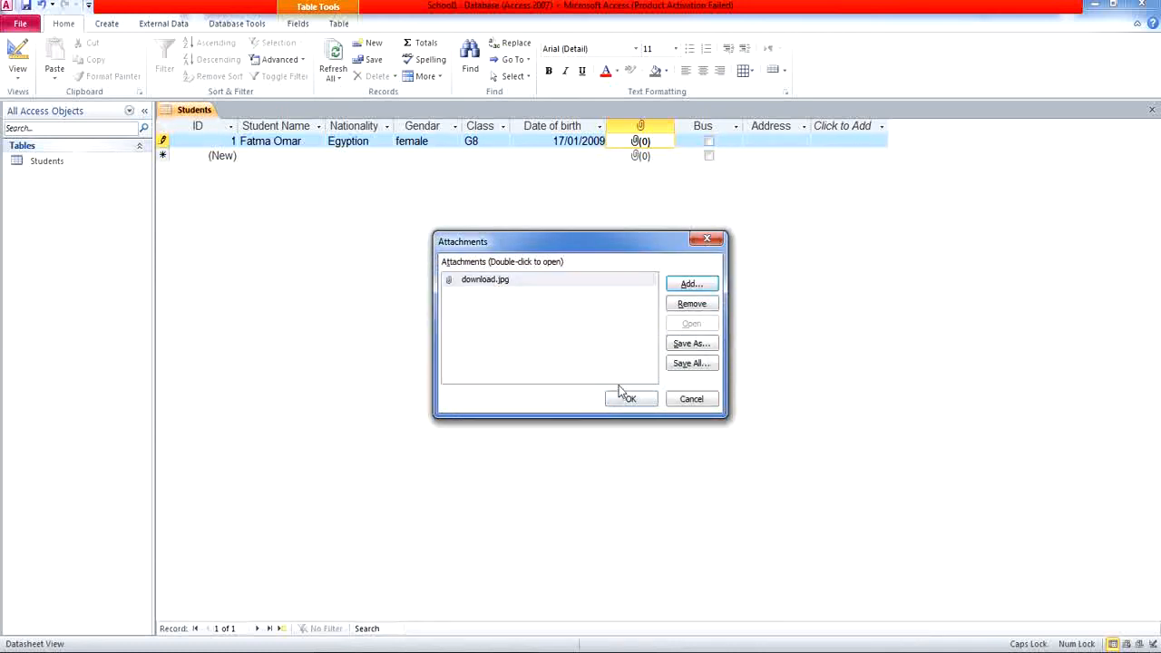
left_click(624, 399)
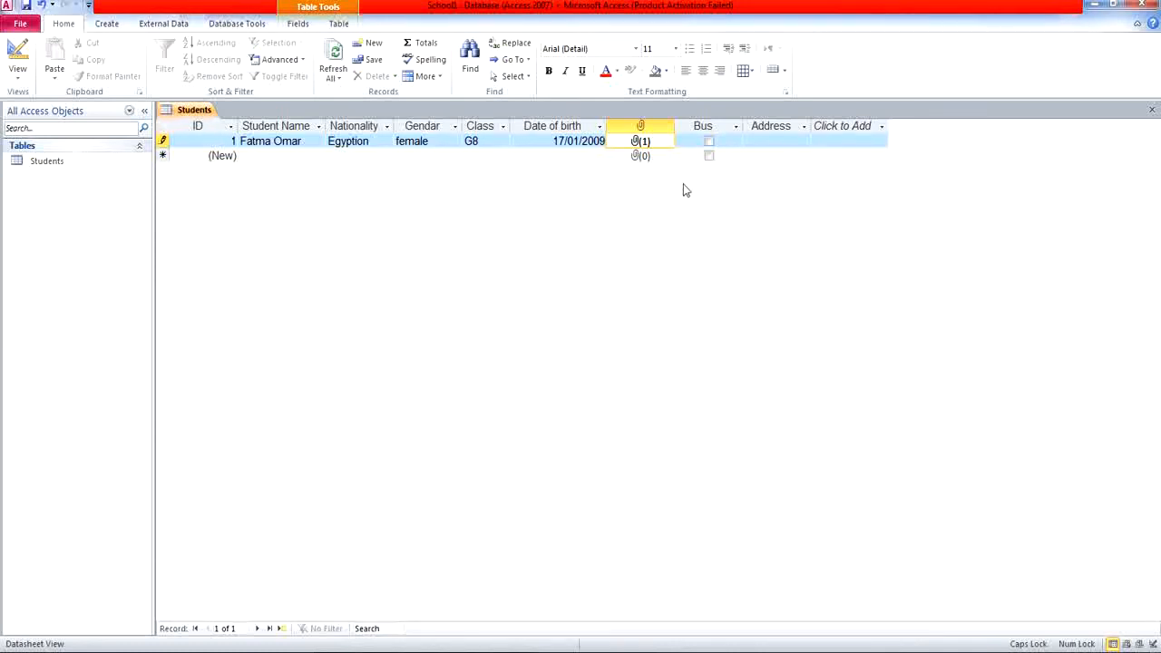
left_click(710, 142)
Step: Save the first record by moving from its Address cell to the empty new-record row
left_click(772, 141)
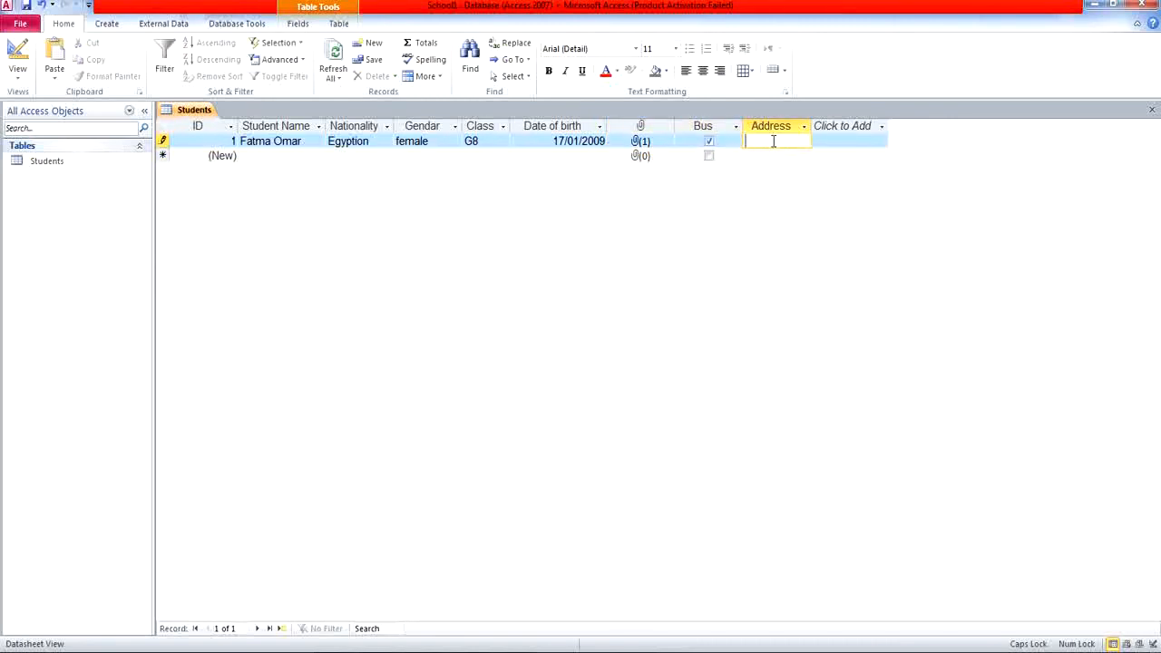
left_click(303, 155)
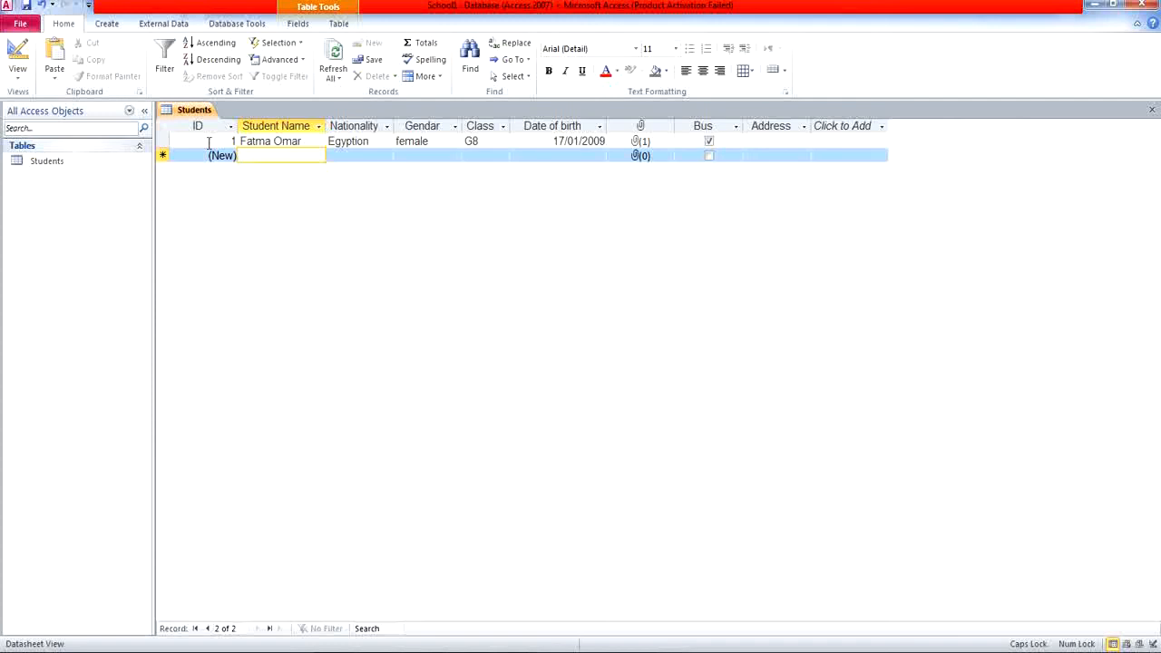
Step: Type the second student's name in the new row, creating record ID 2
type("aL")
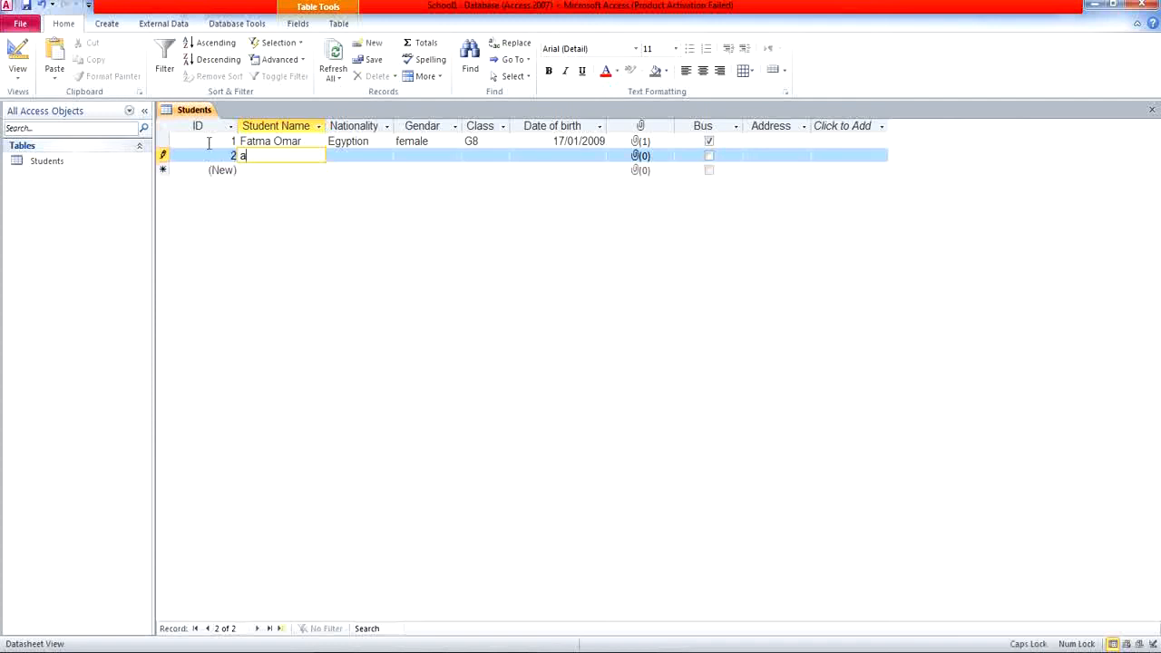
key("BackSpace")
key("BackSpace")
type("A")
key("Caps_Lock")
type("li")
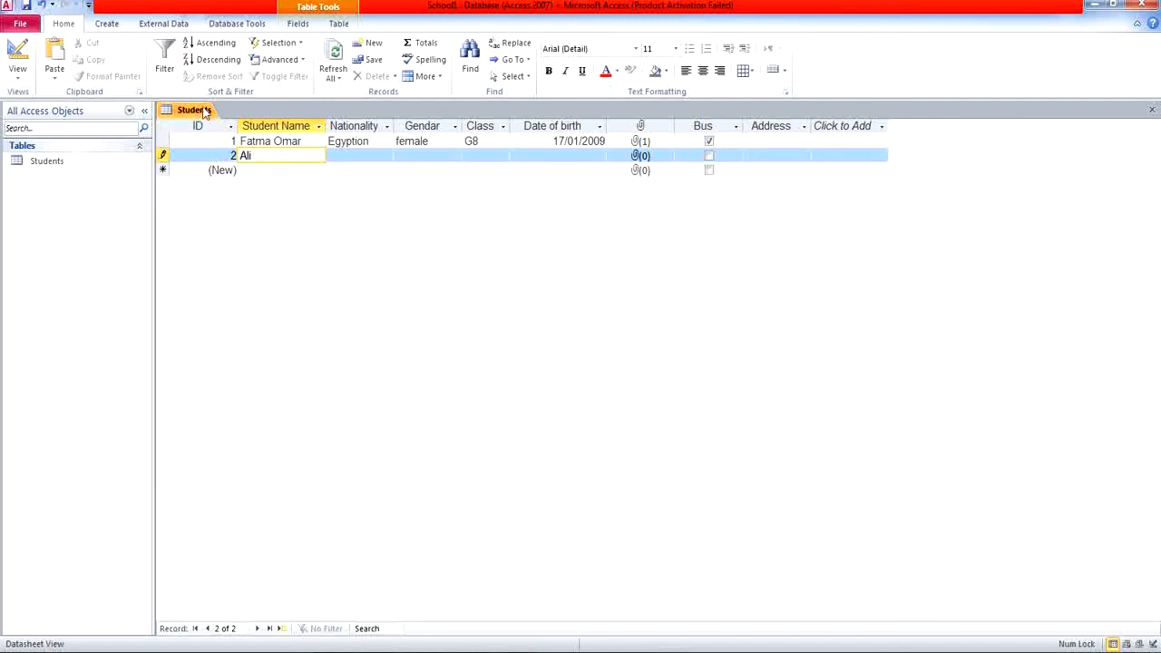
left_click(17, 78)
left_click(255, 223)
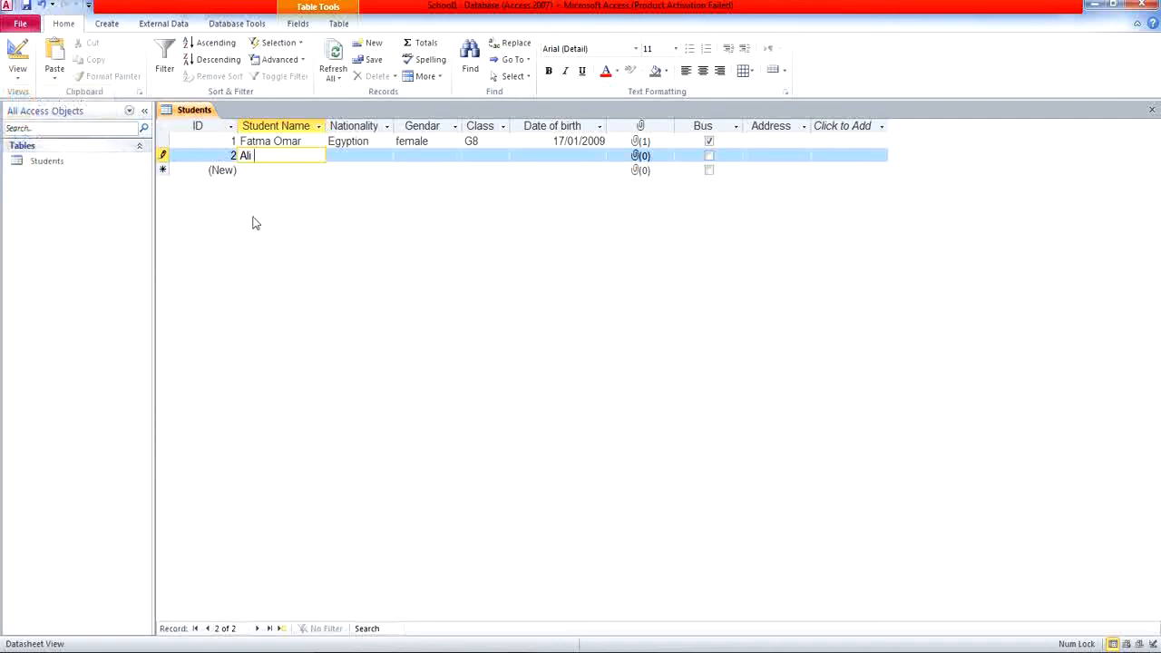